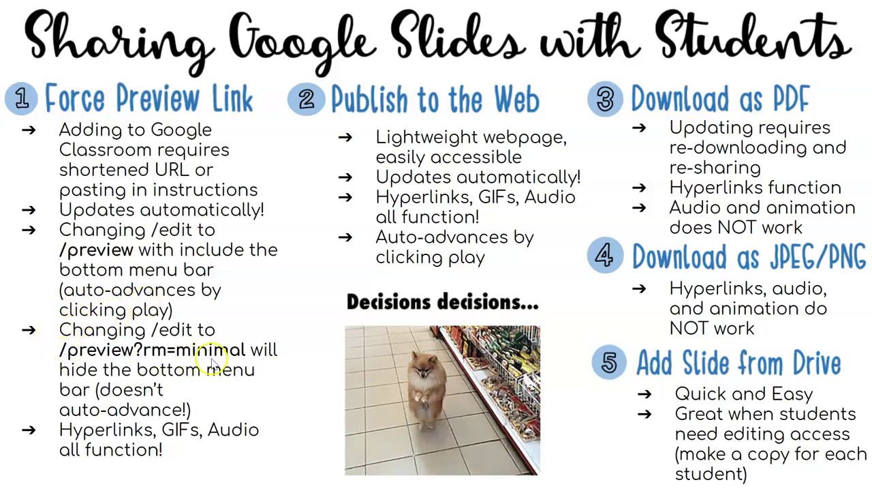
Bring up the Virtual Classroom deck in the Slides editor, showing its classroom welcome title slide.
mouse_move(125, 379)
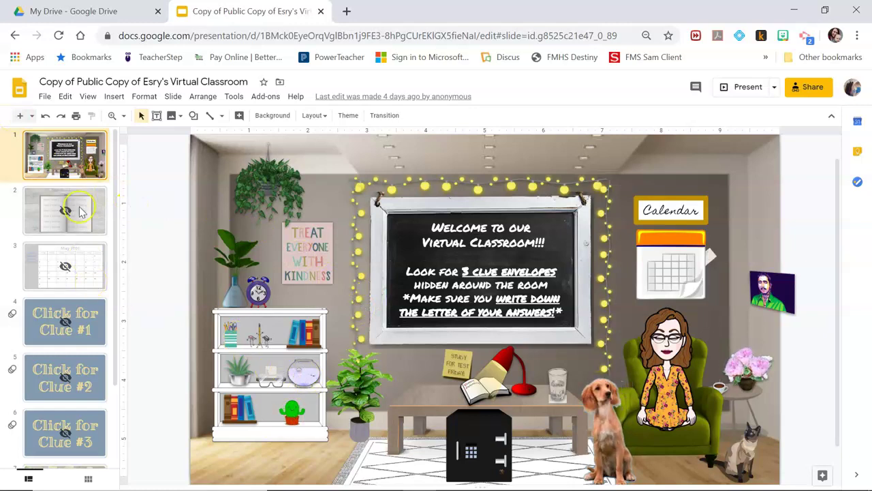
scroll(74, 388, "down", 2)
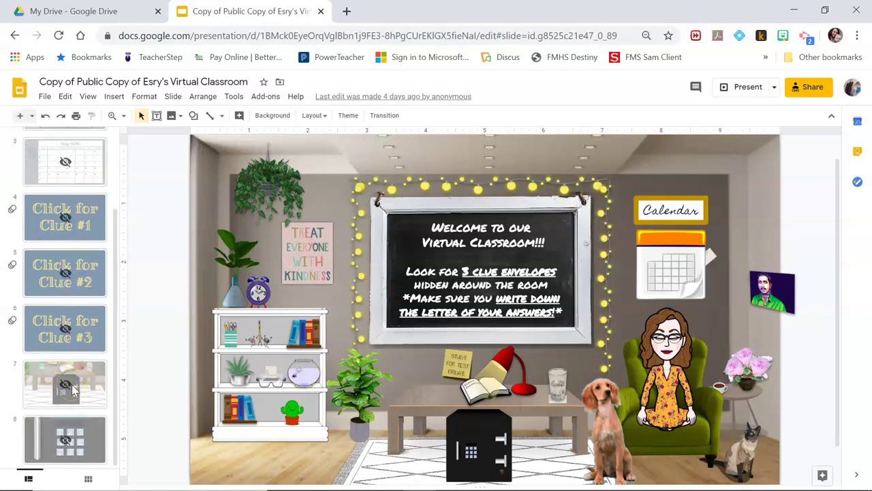
scroll(72, 385, "up", 2)
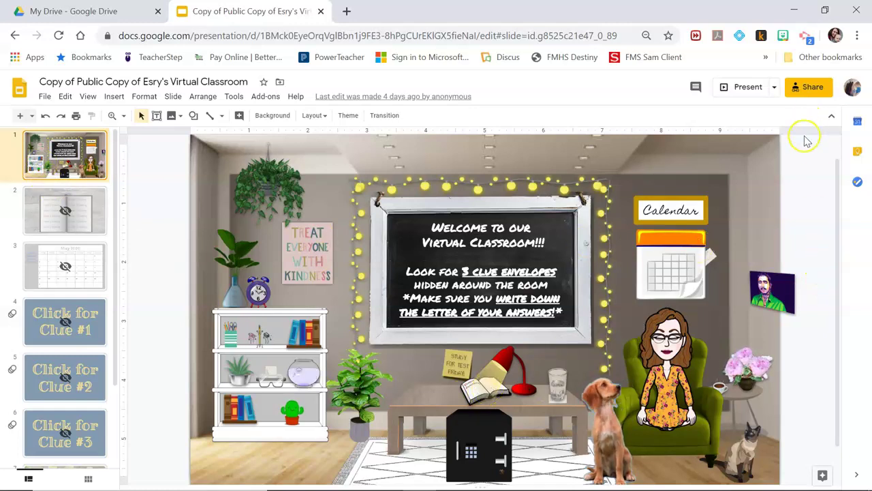
Copy the deck's view-only link that anyone with the link can open.
left_click(808, 92)
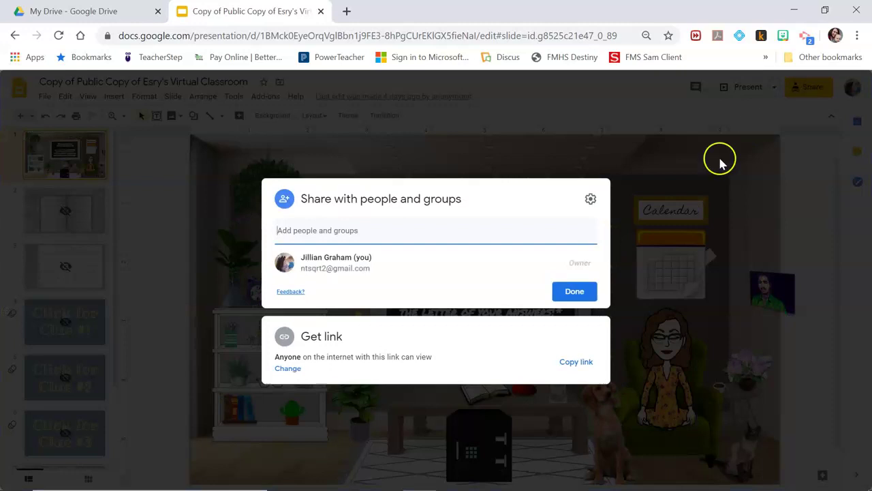
left_click(451, 359)
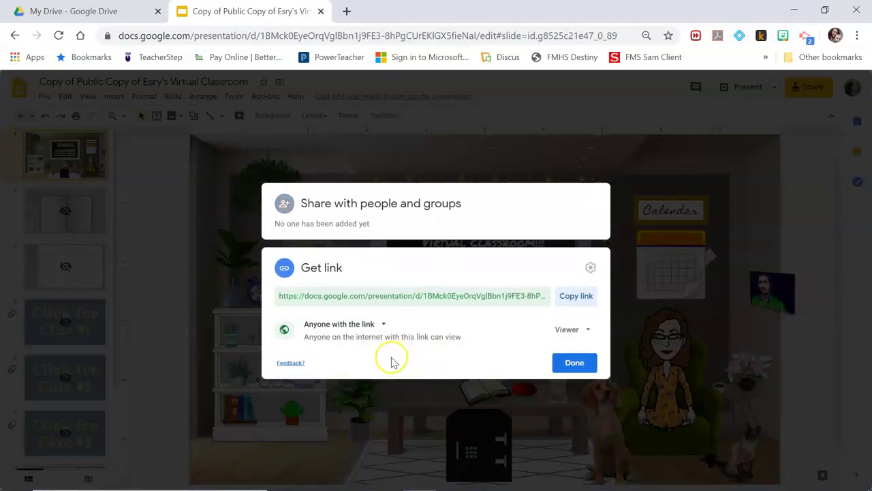
left_click(563, 298)
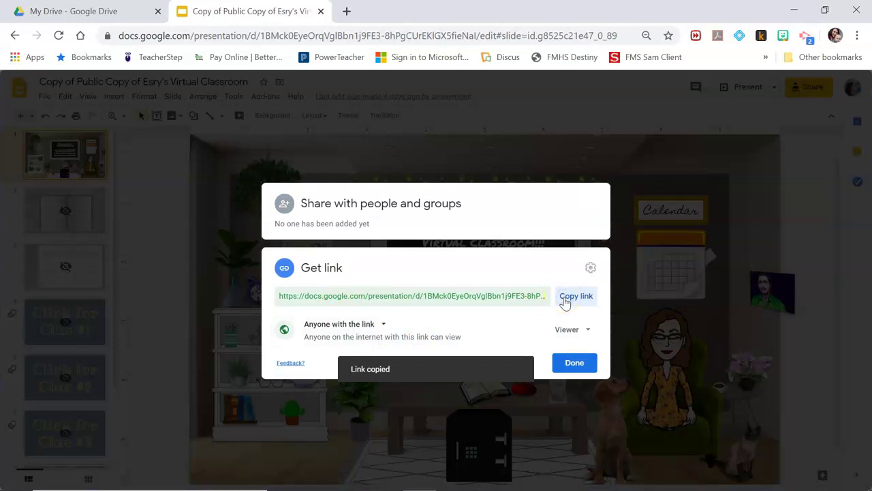
left_click(573, 363)
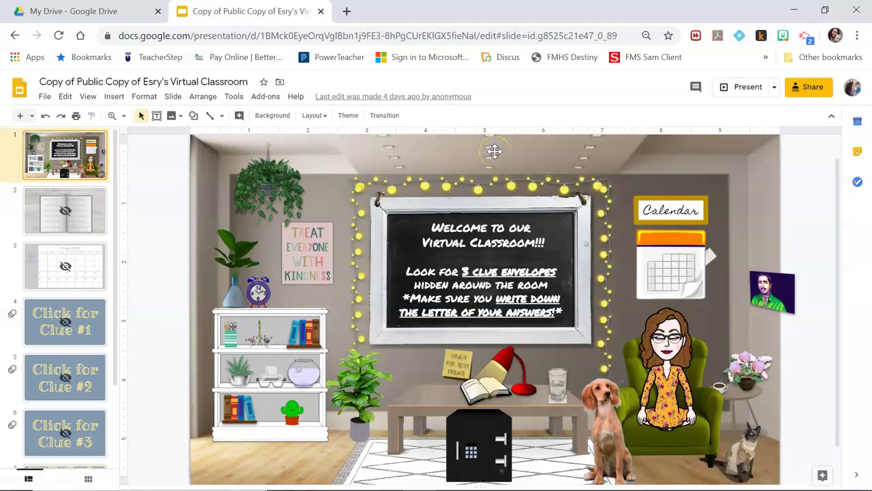
Open a new Chrome incognito window with its address bar ready for a link.
left_click(346, 12)
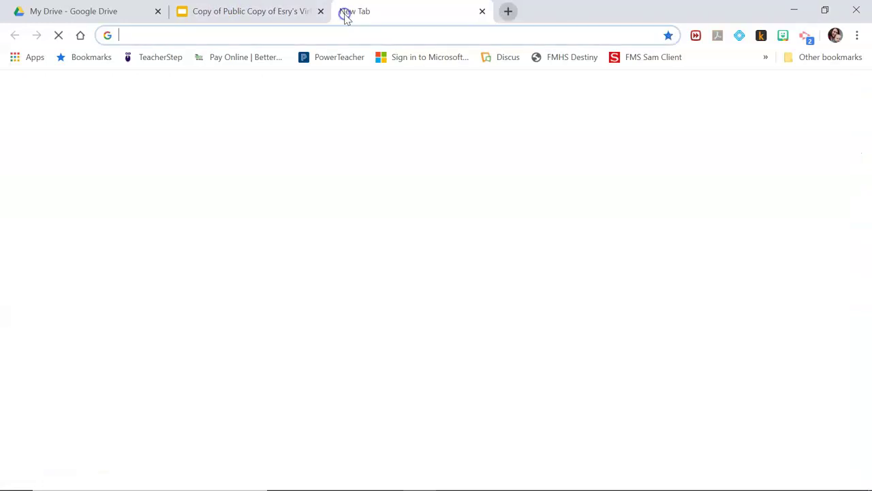
left_click(859, 35)
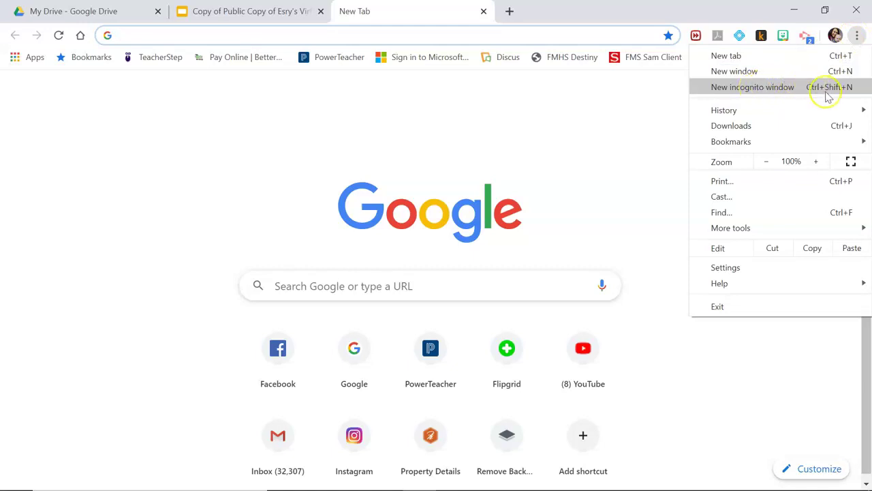
left_click(777, 89)
left_click(619, 34)
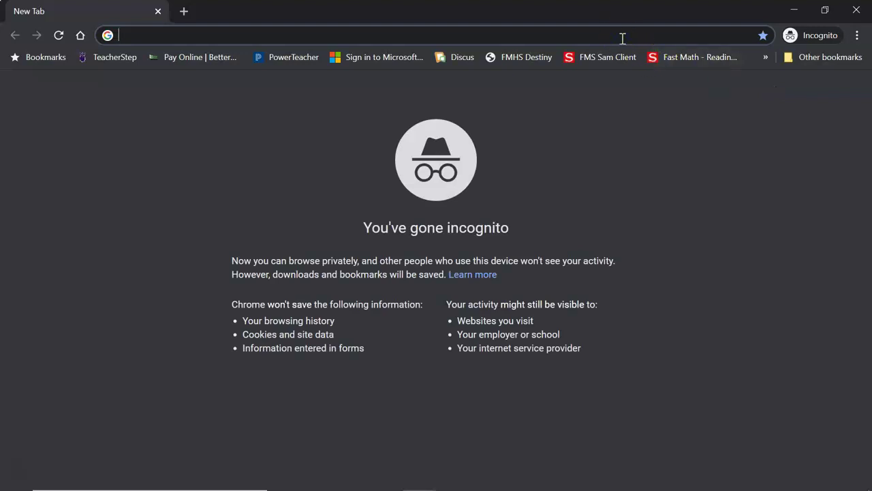
Paste the deck link and replace 'edit?usp=sharing' with 'preview' to see the student view.
key("ctrl+v")
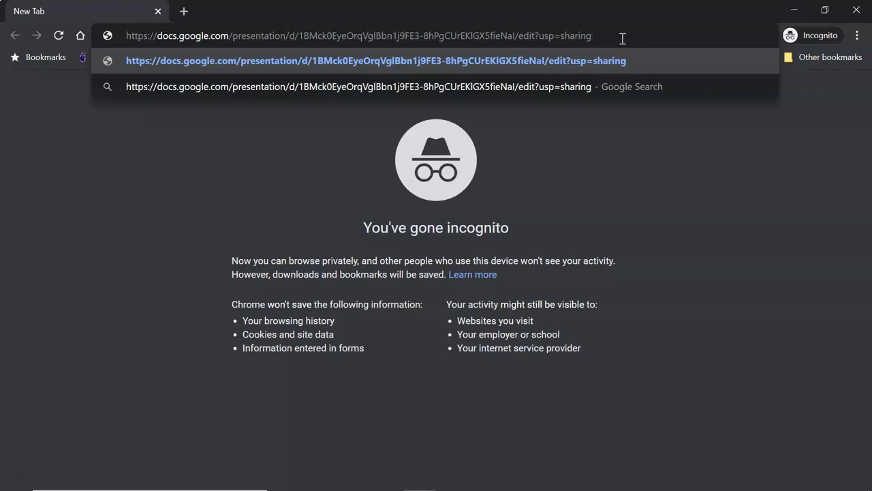
key("shift+Left")
key("shift+Left")
key("shift+Left")
key("shift+Left")
key("shift+Left")
key("shift+Left")
key("shift+Left")
key("shift+Left")
key("shift+Left")
key("shift+Left")
key("shift+Left")
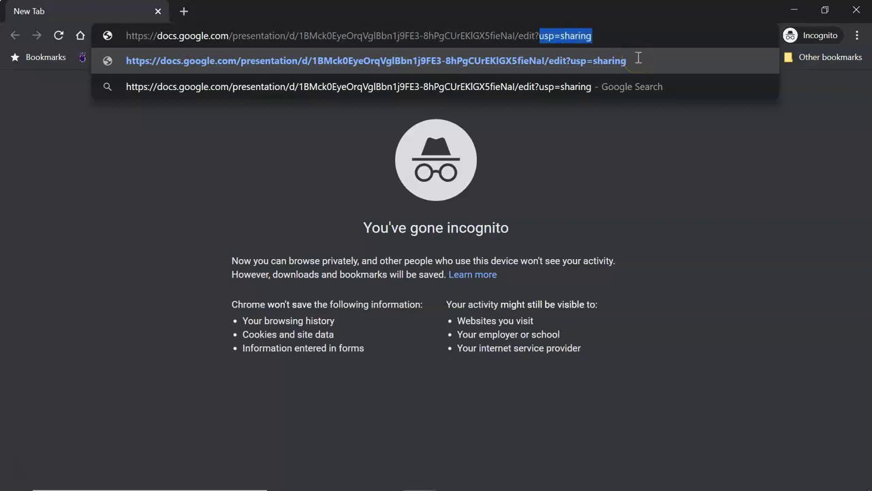
key("shift+Left")
key("shift+Left")
key("shift+Left")
key("shift+Left")
key("shift+Left")
type("preview")
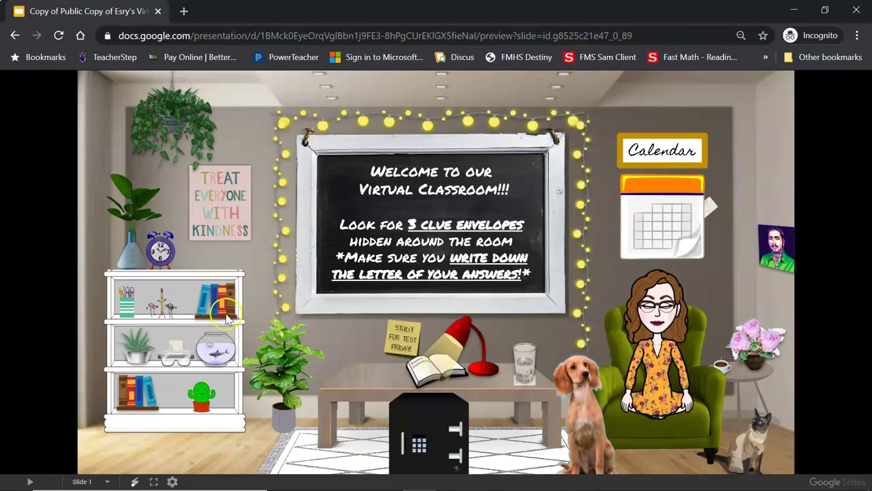
Test the fishbowl's Clue #2 link and return link, then list slides 1–8 with 2–8 skipped.
left_click(176, 349)
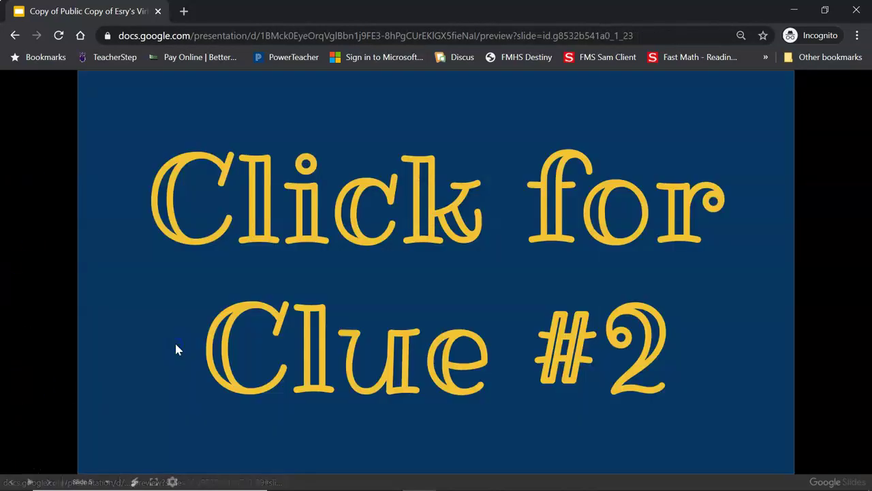
left_click(429, 289)
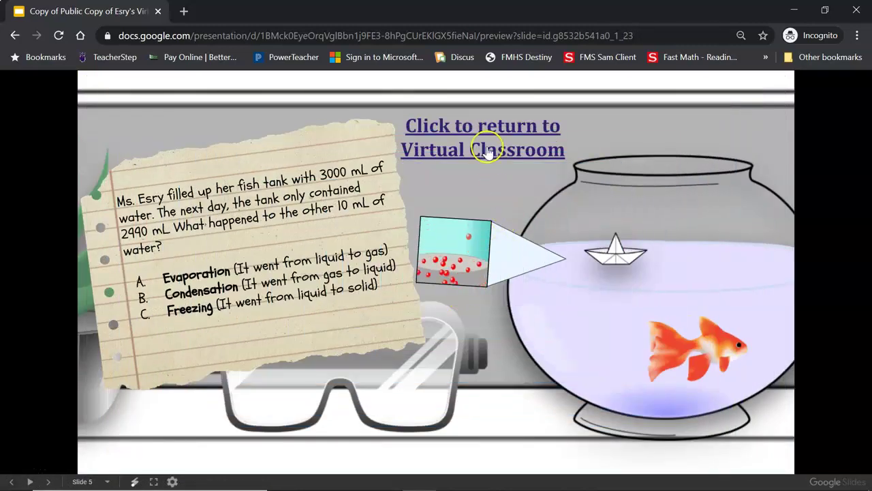
left_click(488, 152)
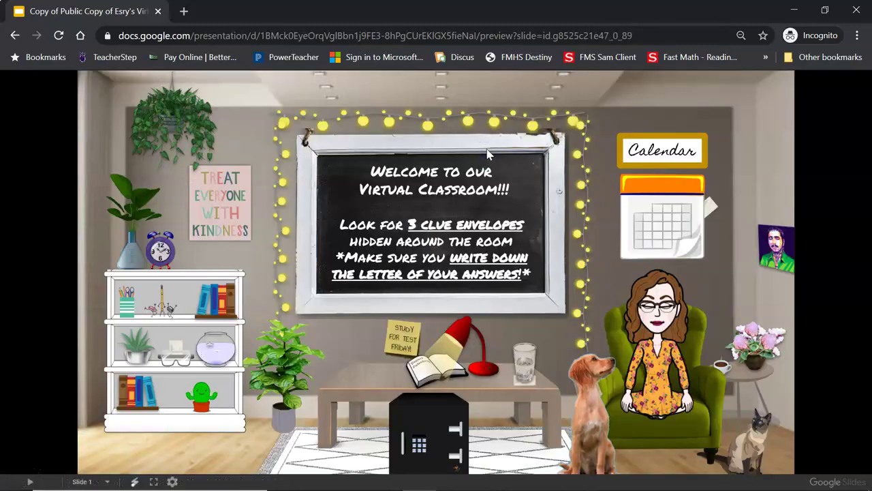
left_click(325, 343)
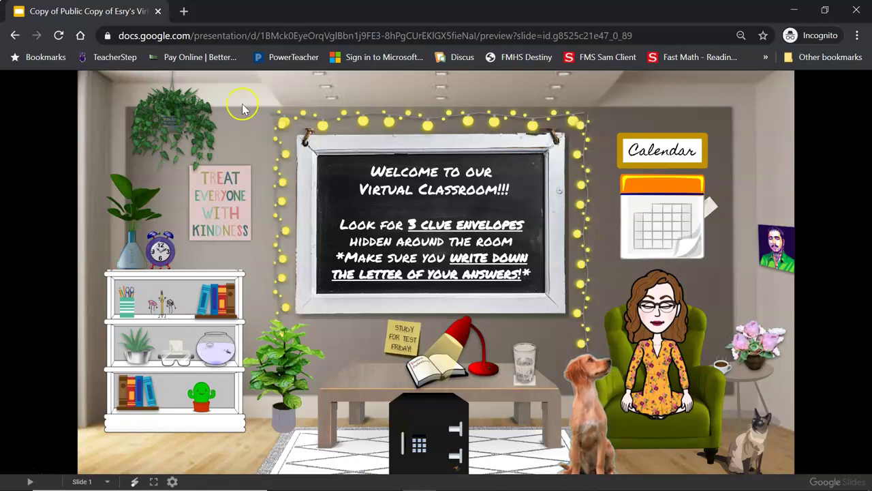
left_click(108, 481)
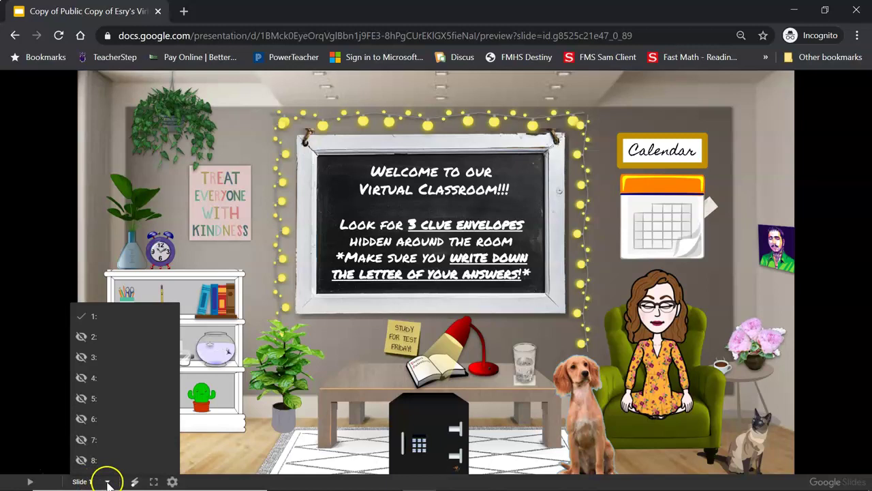
Jump to slide 6, reveal the Clue #3 question, and return to the Virtual Classroom slide.
scroll(88, 438, "down", 1)
left_click(89, 415)
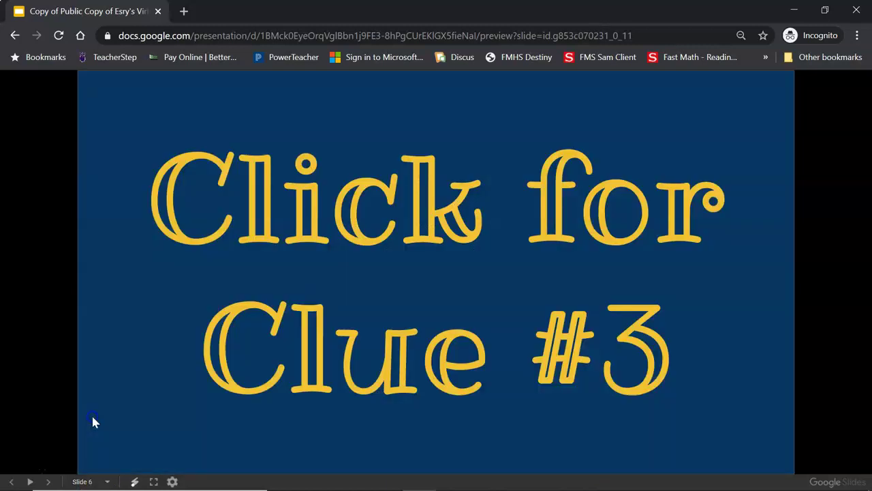
left_click(460, 268)
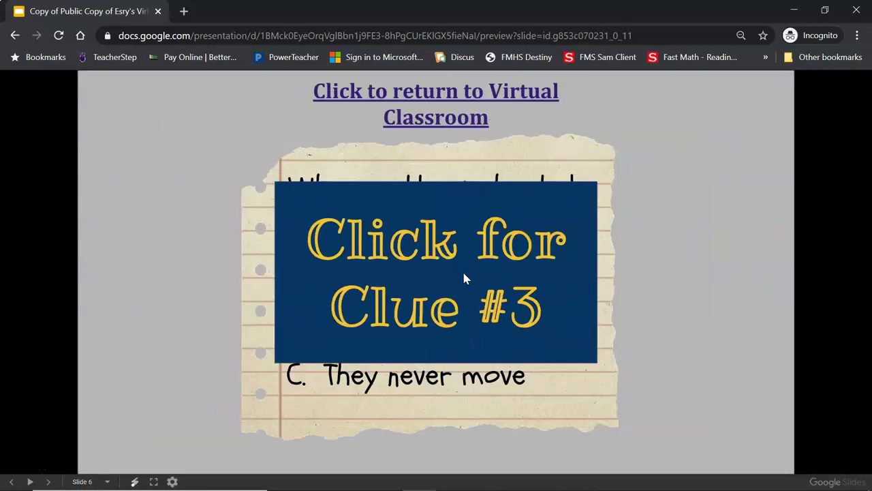
left_click(415, 118)
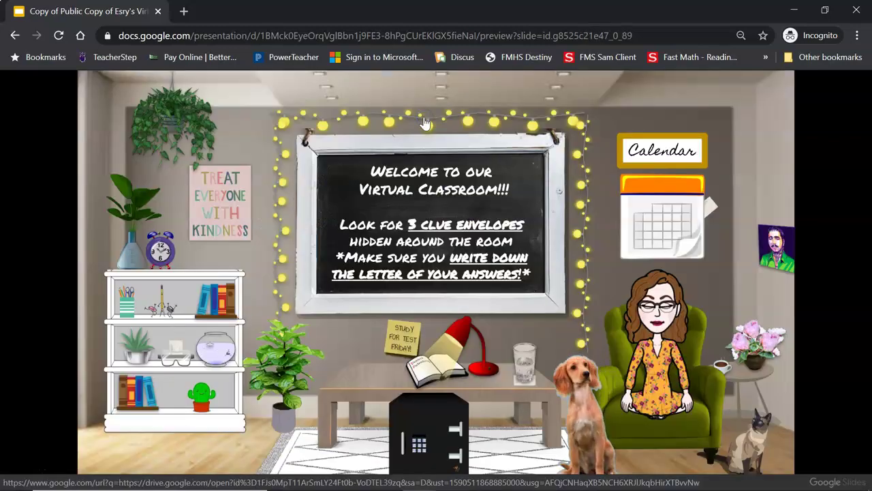
Open the deck as view-only in the editor from the preview's Options gear.
mouse_move(172, 477)
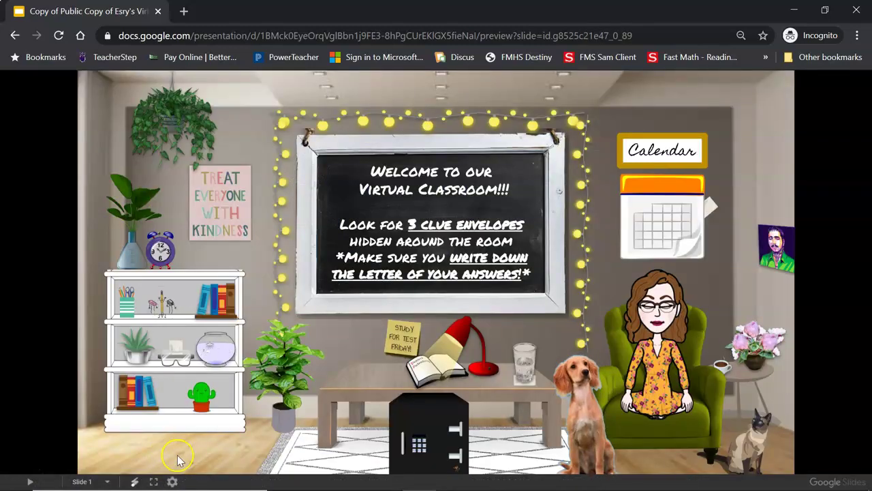
left_click(172, 482)
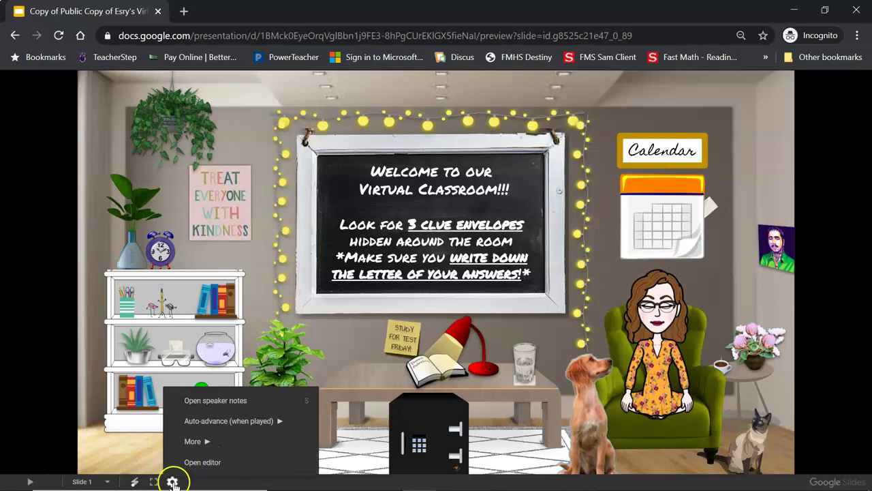
left_click(206, 463)
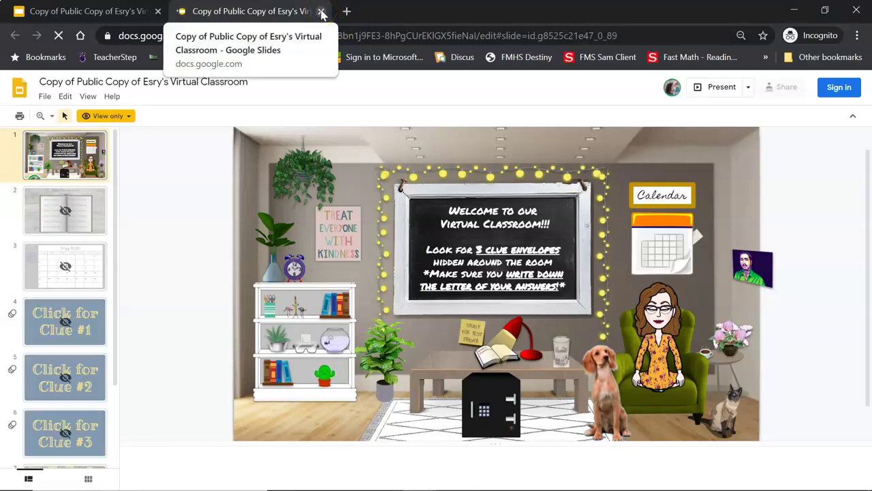
Close the editor tab and load the deck link ending in 'preview?rm=minimal'.
left_click(321, 12)
left_click(643, 30)
key("ctrl+v")
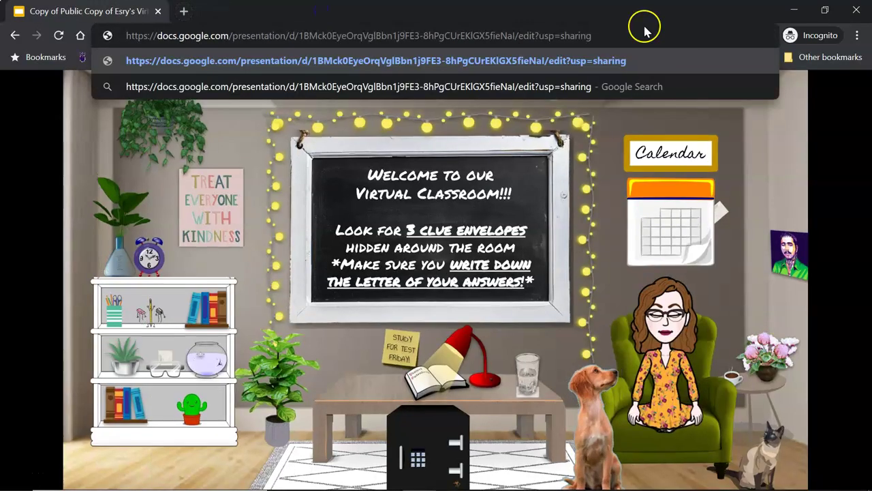
left_click_drag(662, 34, 541, 36)
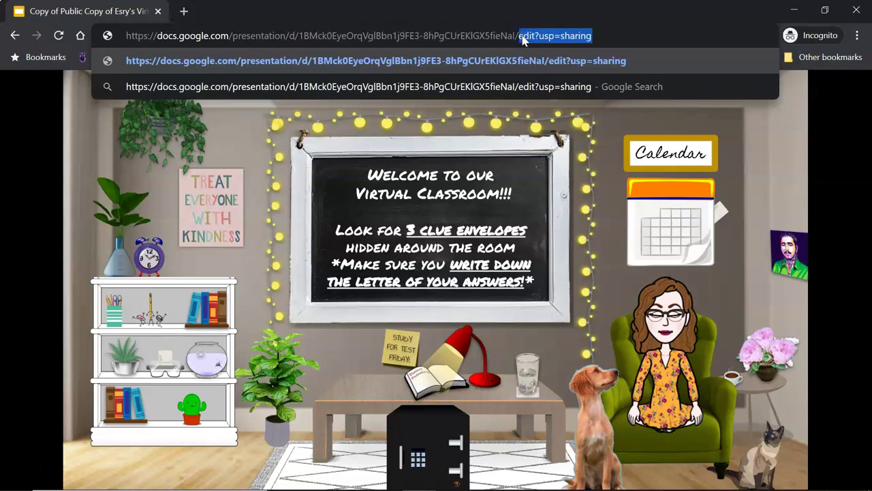
key("BackSpace")
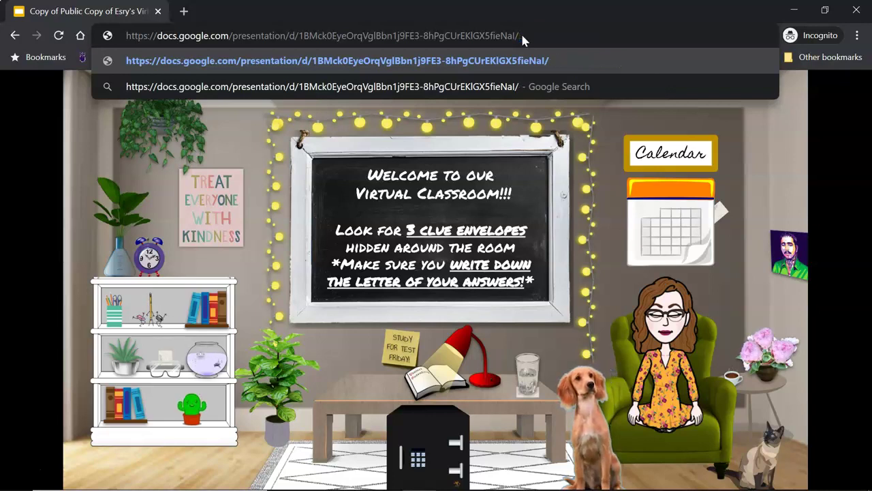
type("preview")
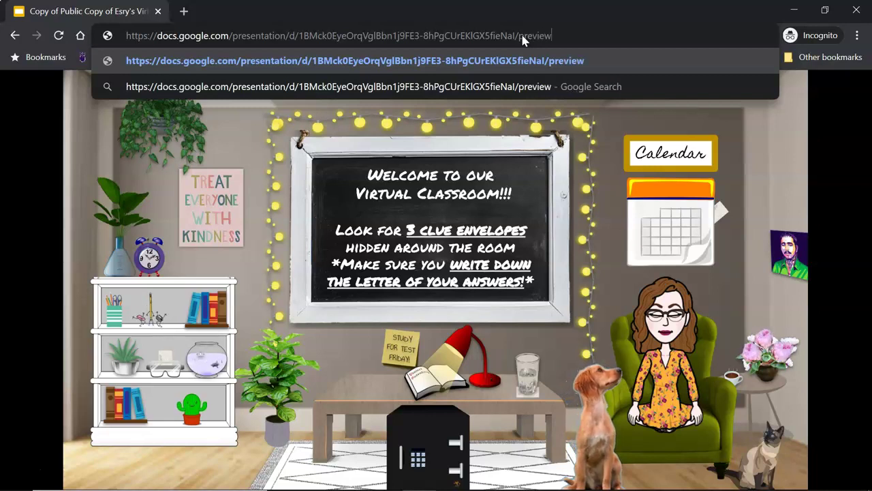
type("?rm=minimal")
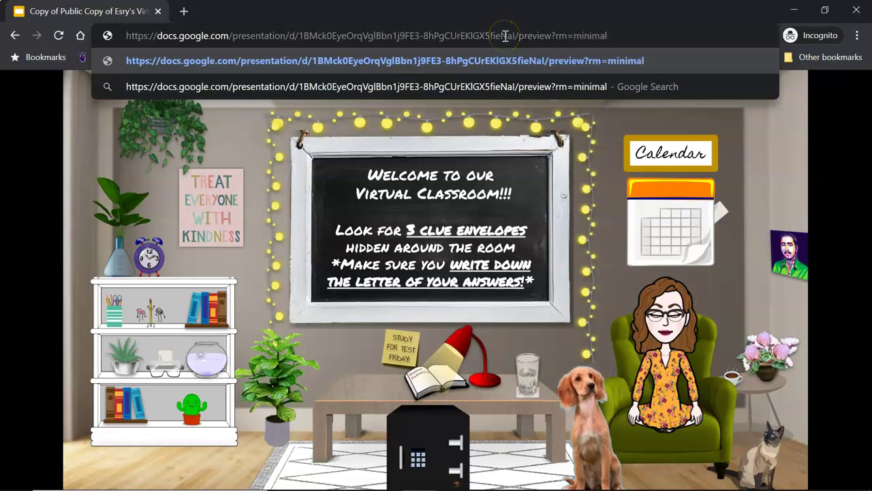
key("Return")
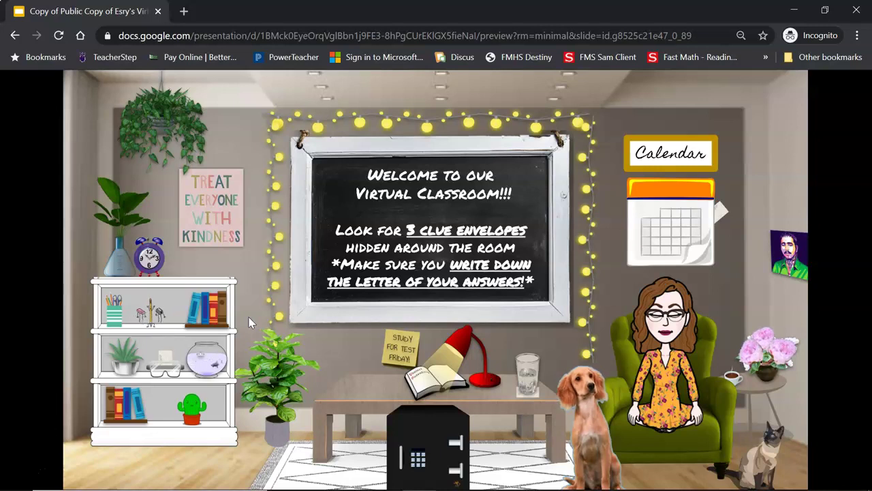
left_click(167, 356)
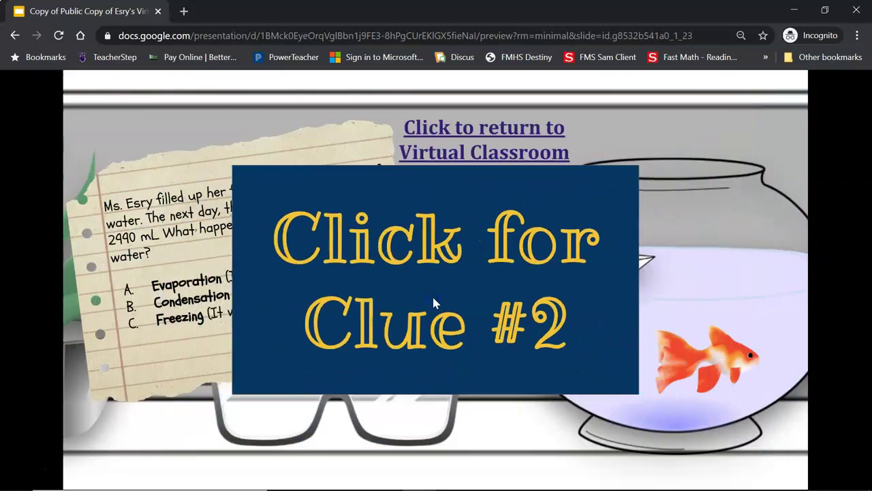
left_click(462, 154)
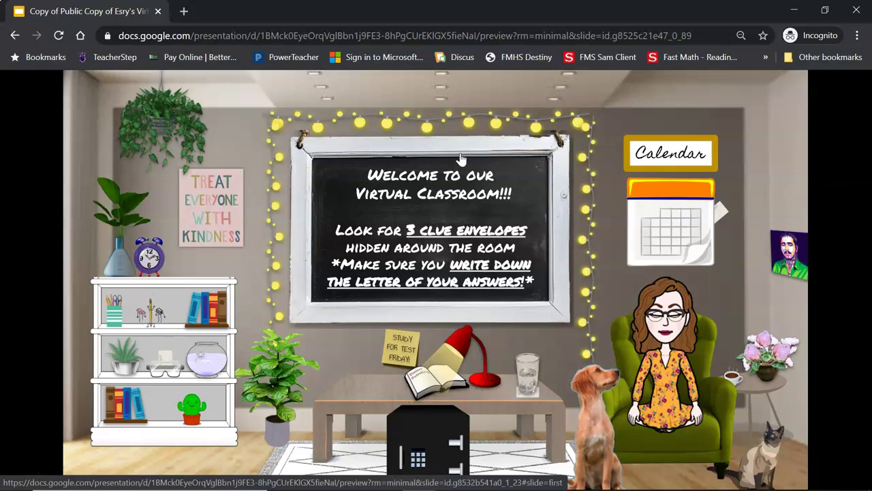
Replace 'preview?rm=minimal' in the URL with 'edit' to reopen Sharing Google Slides with Students.
left_click(644, 214)
left_click(642, 140)
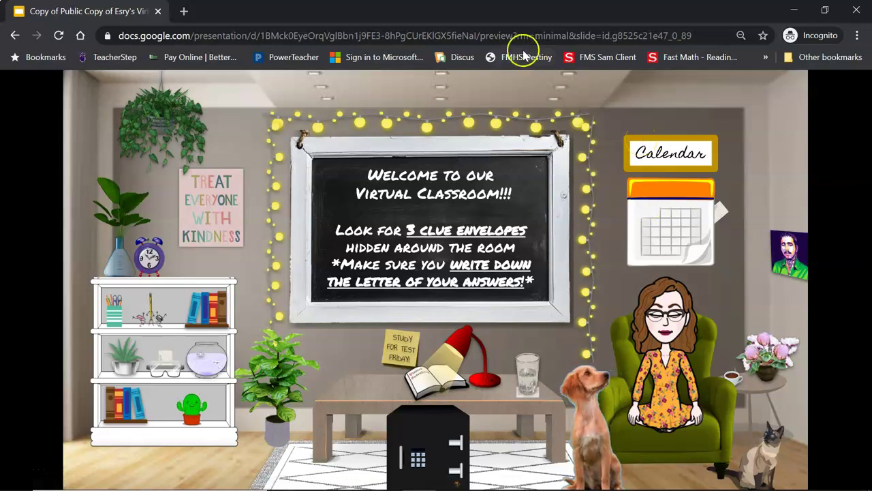
left_click_drag(482, 36, 705, 40)
type("edit")
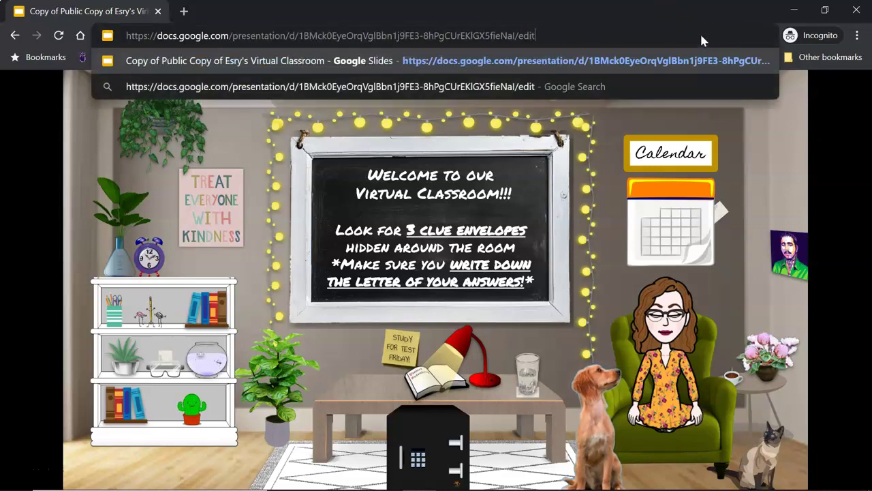
key("Return")
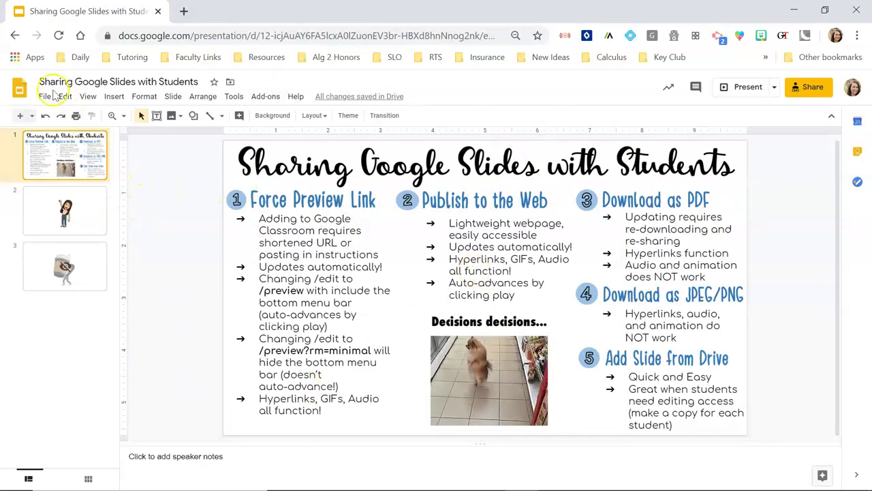
Browse slides 2, 3 and 1, noting slide 3 is set to be skipped.
left_click(92, 214)
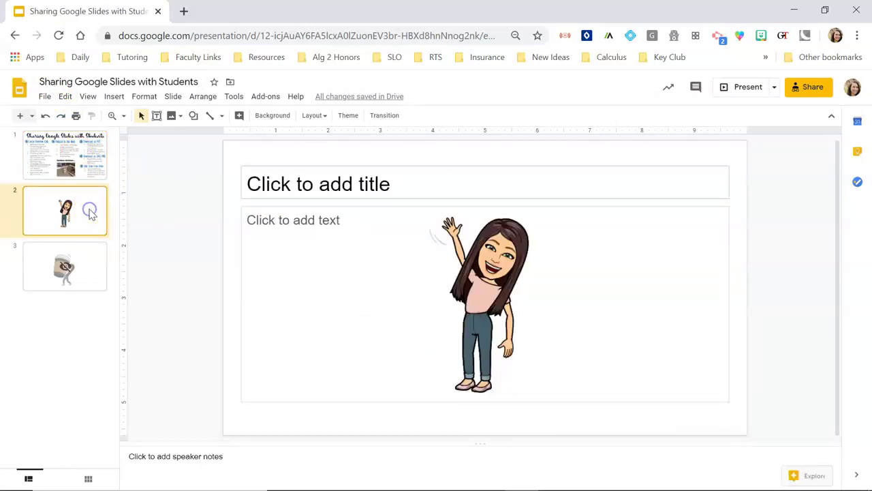
left_click(467, 286)
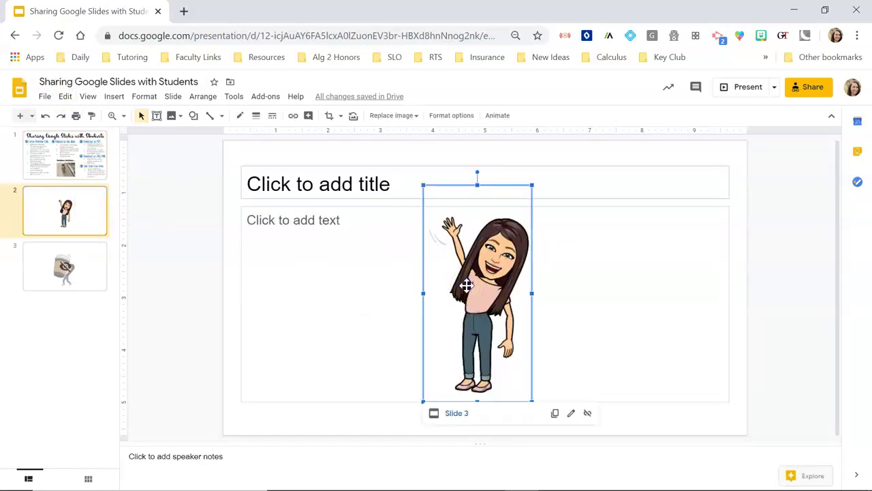
left_click(82, 279)
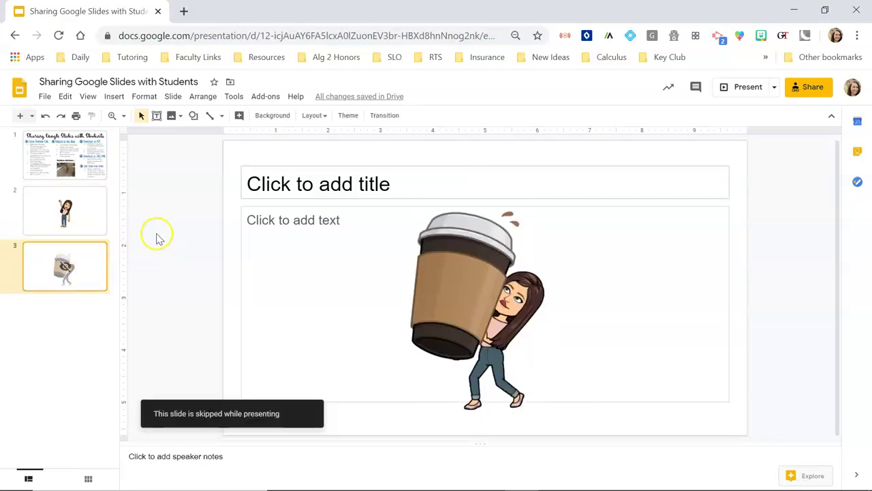
left_click(44, 153)
left_click(44, 96)
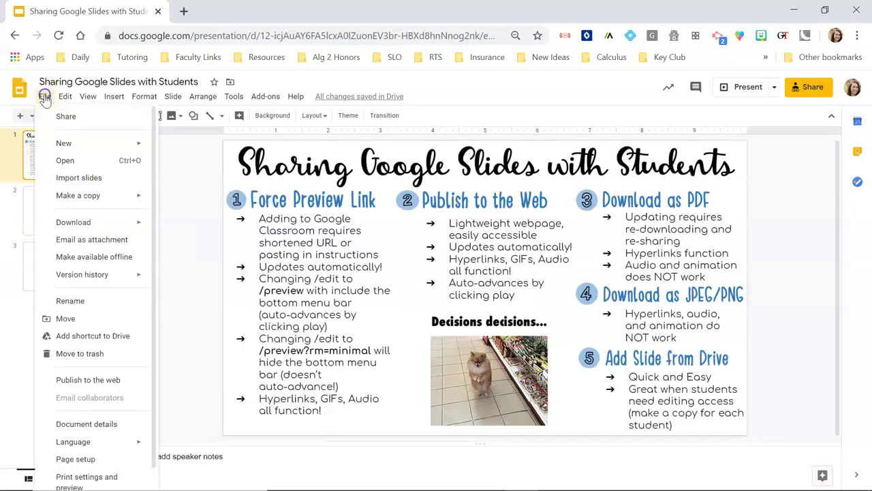
Publish the deck to the web with 3-second auto-advance and review its Medium (960x569) embed settings.
left_click(112, 382)
left_click(378, 289)
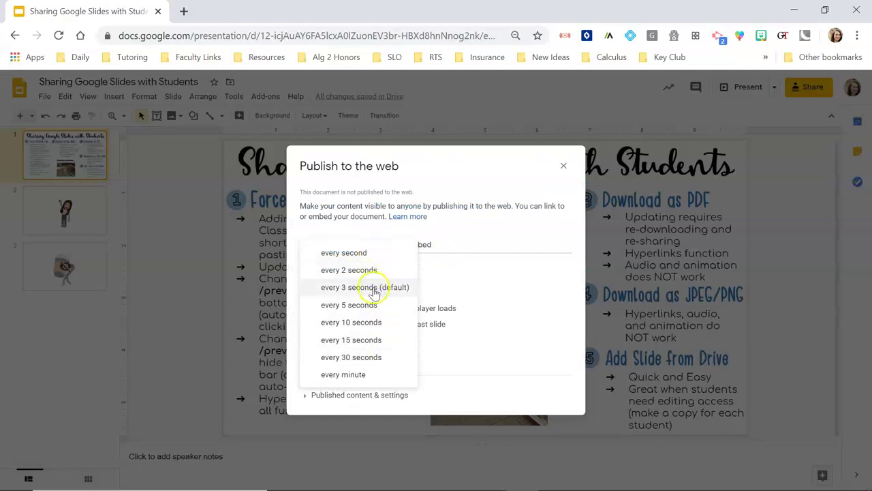
left_click(374, 289)
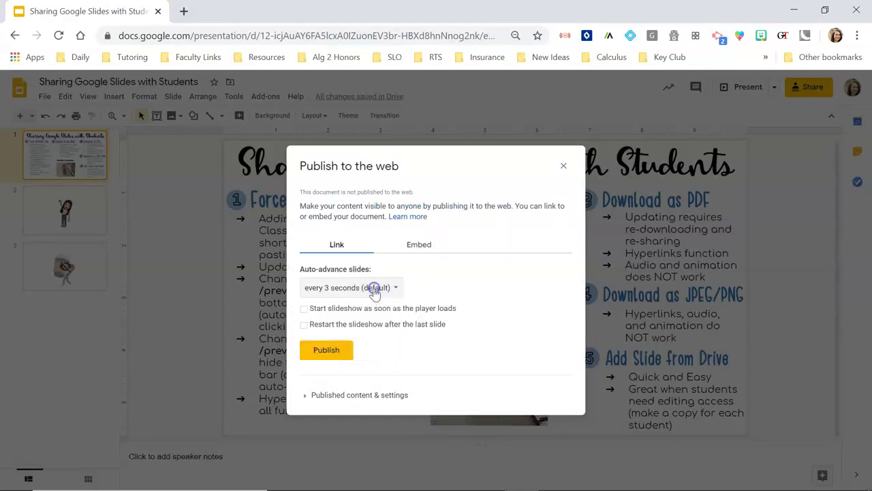
left_click(305, 312)
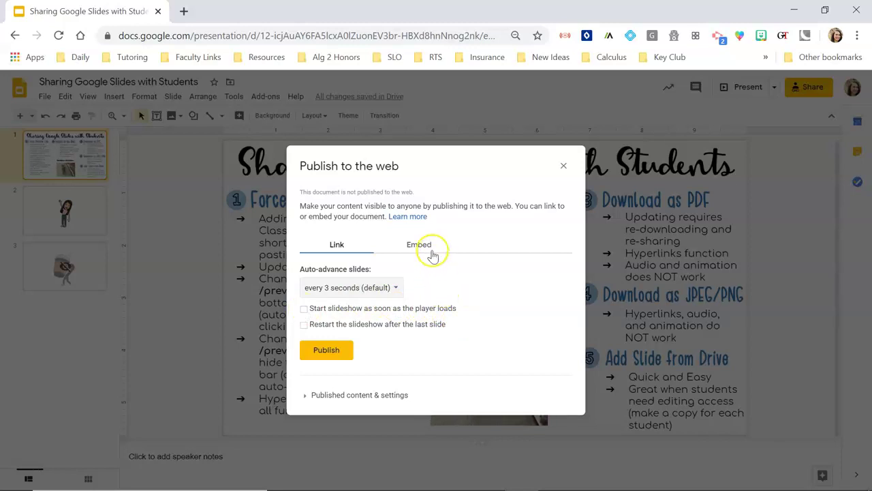
left_click(306, 394)
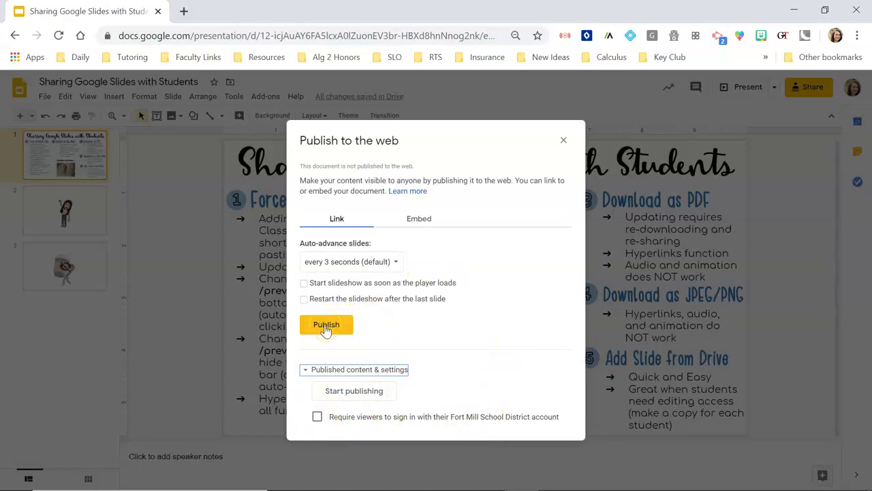
left_click(419, 220)
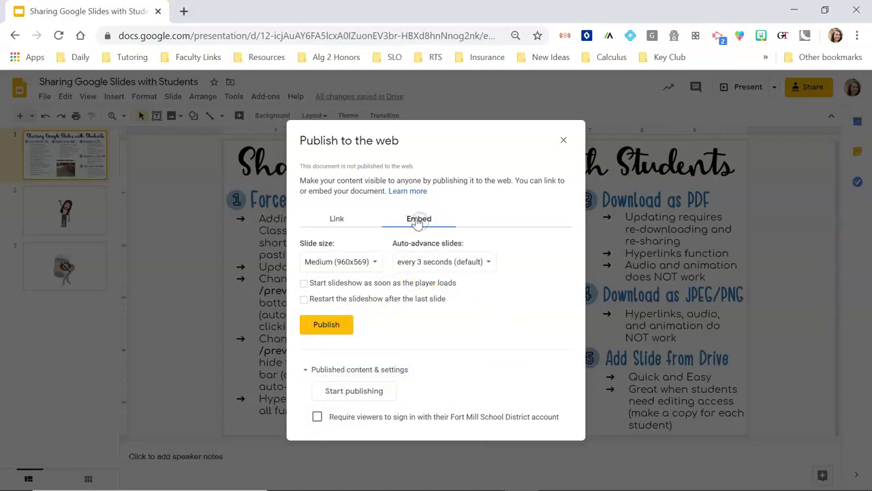
left_click(335, 223)
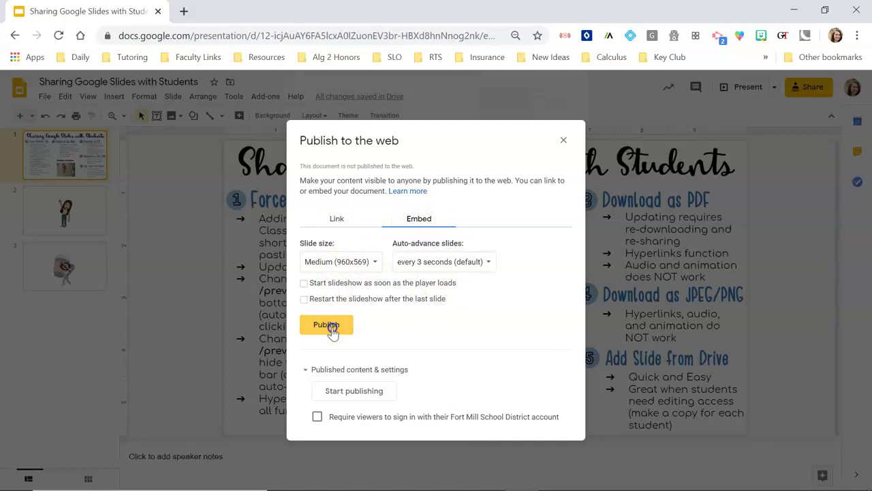
Publish the deck to the web, copy its plain published link, and minimize the editor.
left_click(504, 112)
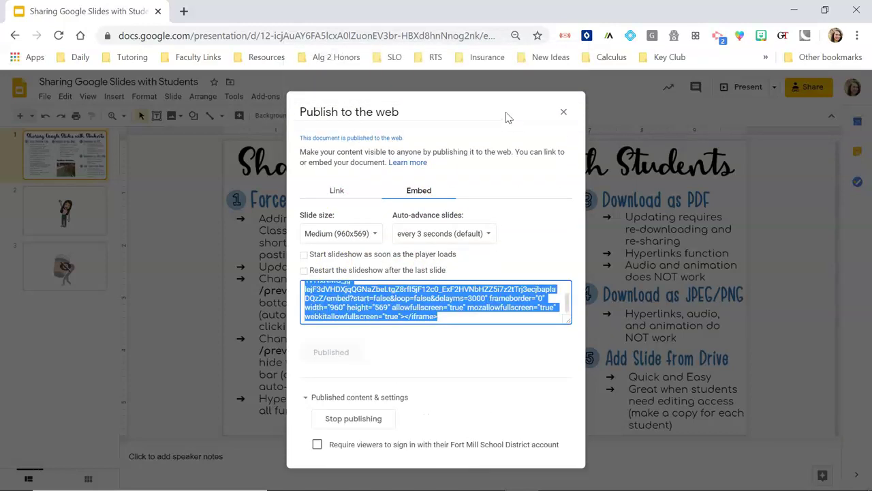
left_click(339, 317)
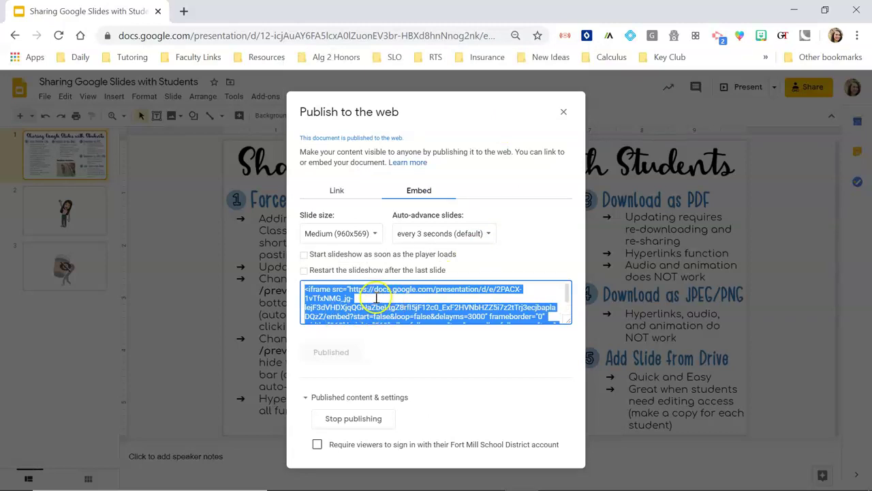
left_click(337, 192)
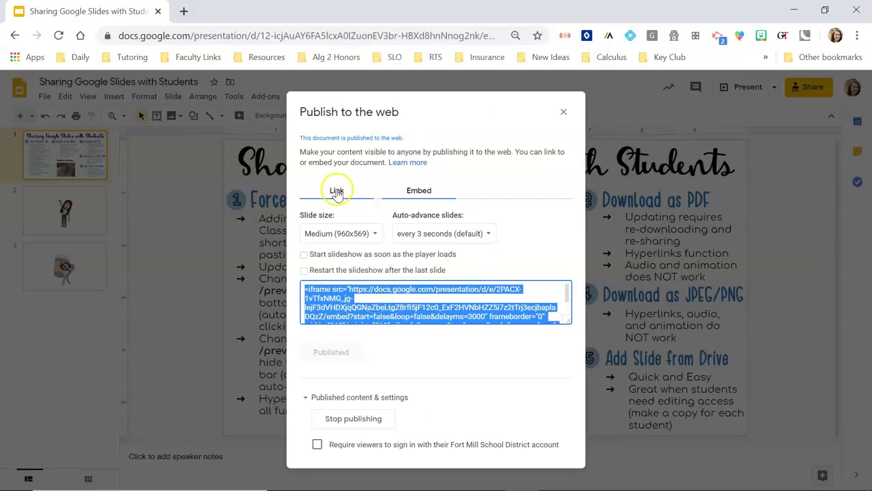
left_click(393, 291)
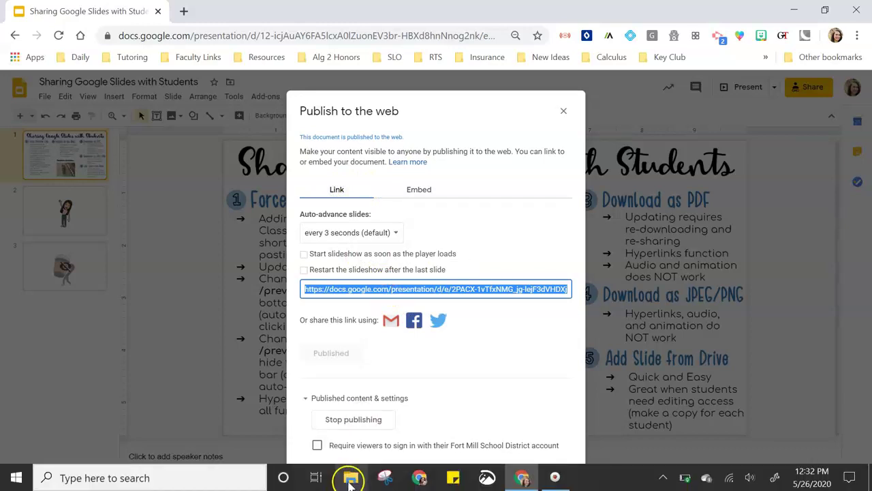
left_click(422, 479)
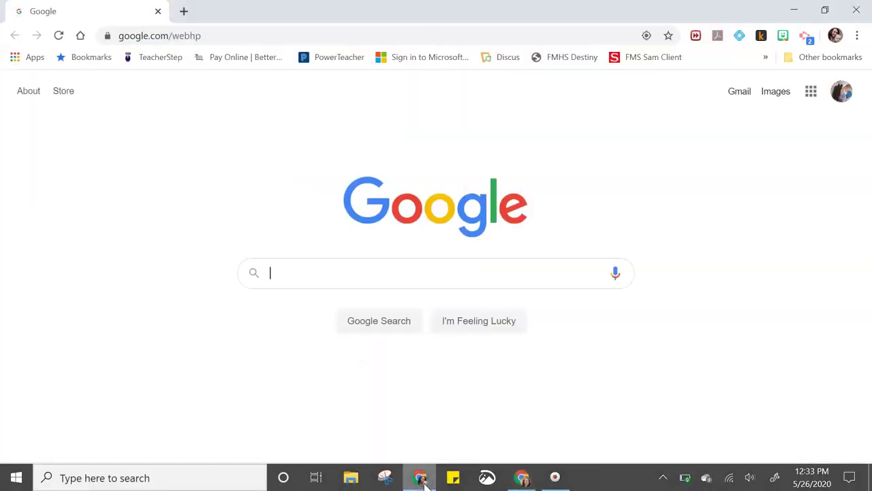
Open a new incognito Chrome window with Ctrl+Shift+N.
key("ctrl+shift+n")
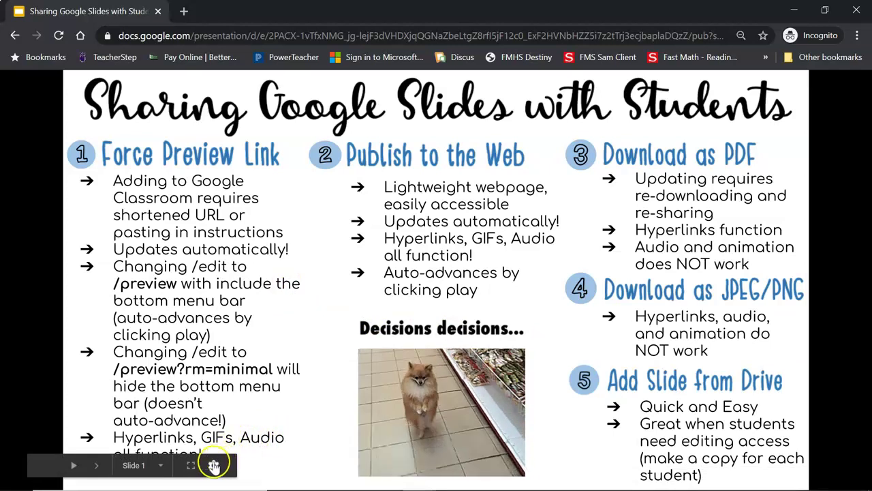
Step through the published deck with Previous, Play and Next, checking auto-advance, then return to the title slide.
left_click(139, 467)
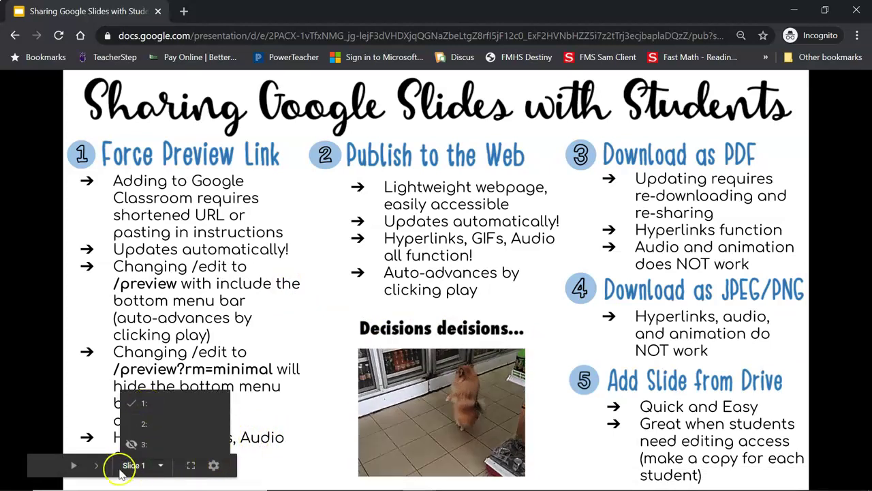
left_click(95, 466)
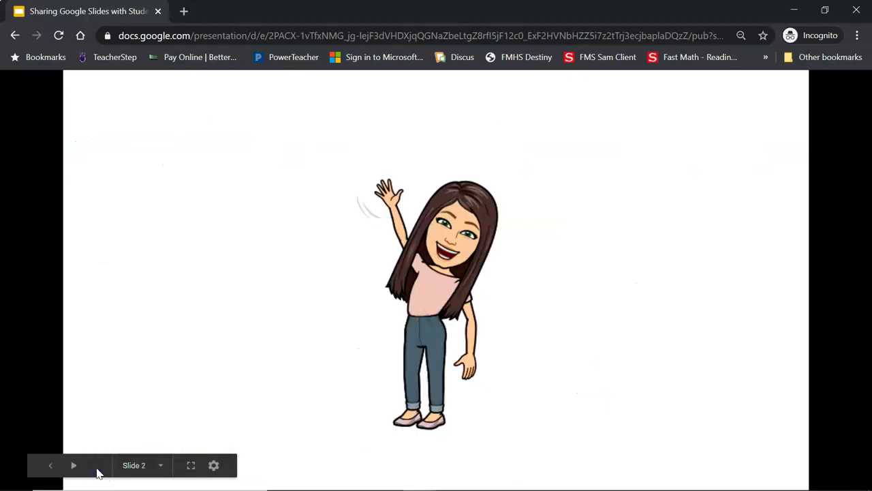
left_click(50, 466)
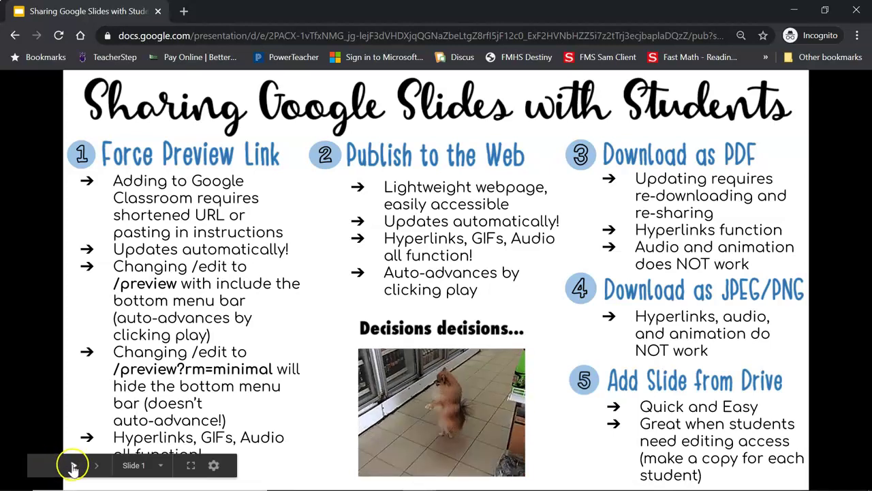
left_click(72, 468)
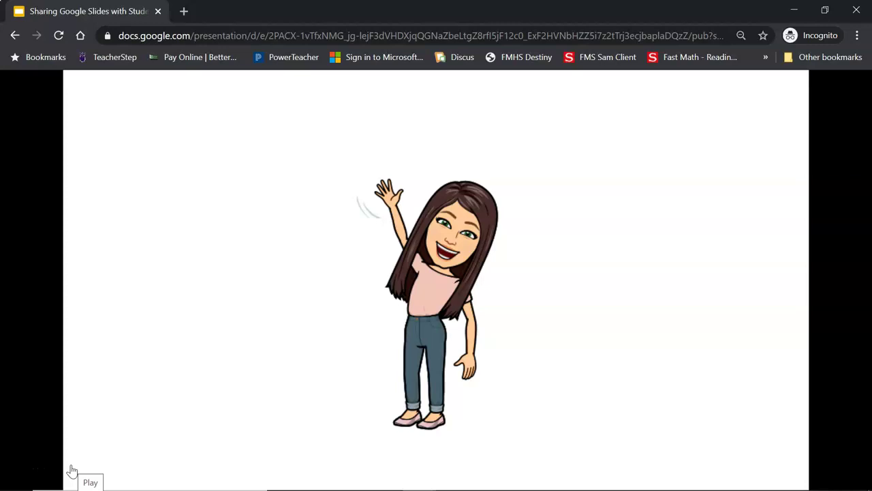
left_click(427, 281)
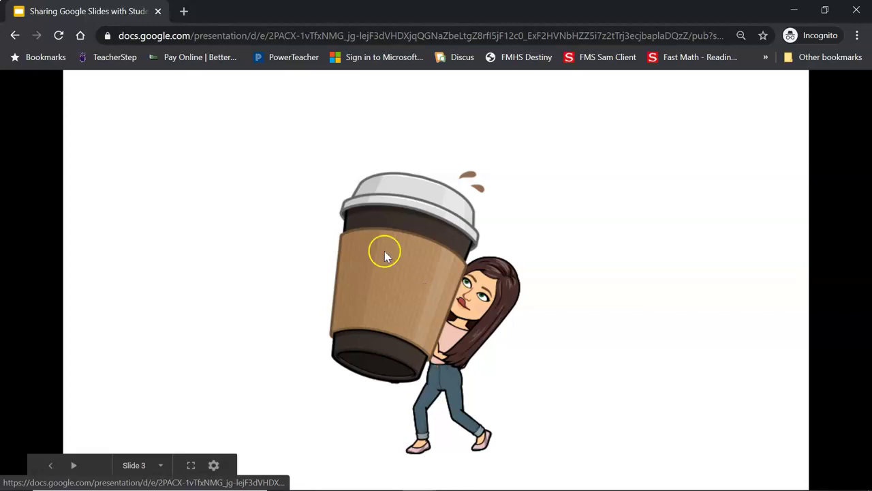
left_click(52, 465)
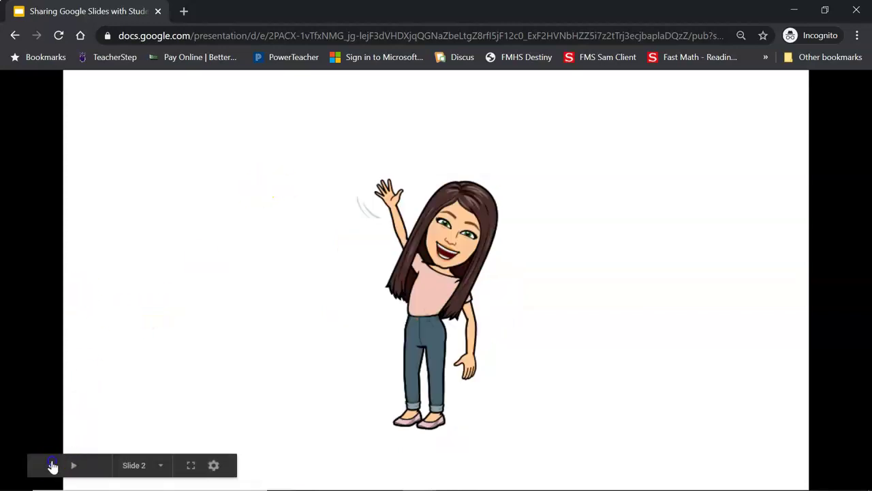
left_click(53, 466)
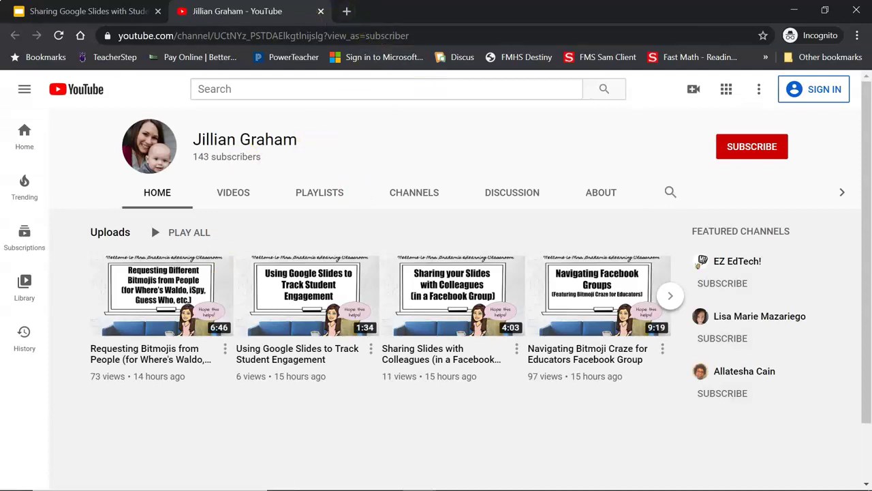
Close the YouTube channel tab to get back to the published deck.
left_click(320, 10)
mouse_move(400, 441)
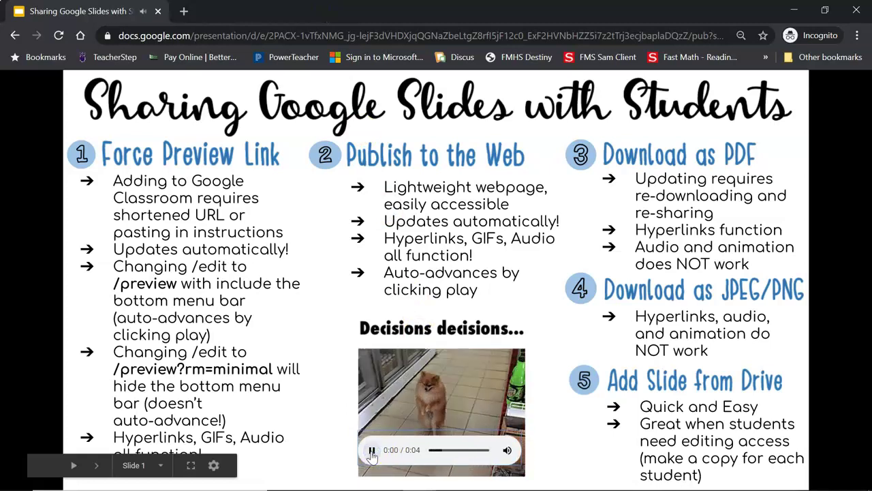
left_click(302, 442)
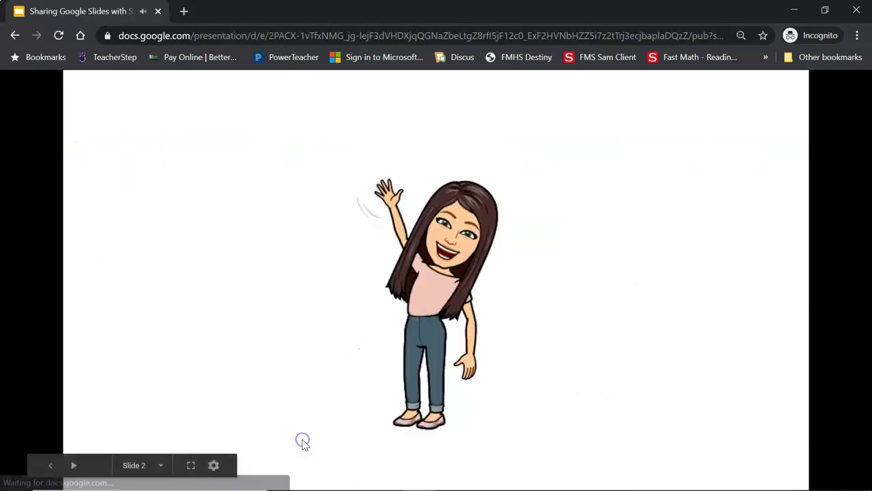
left_click(51, 464)
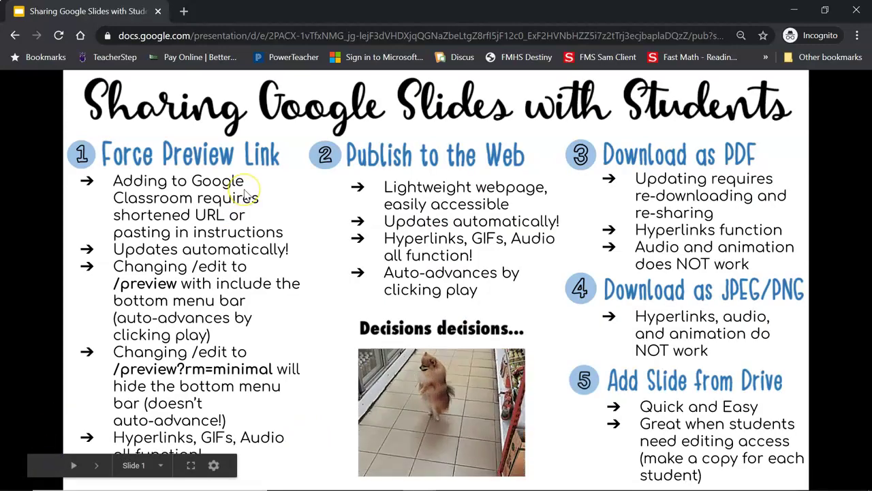
left_click(214, 467)
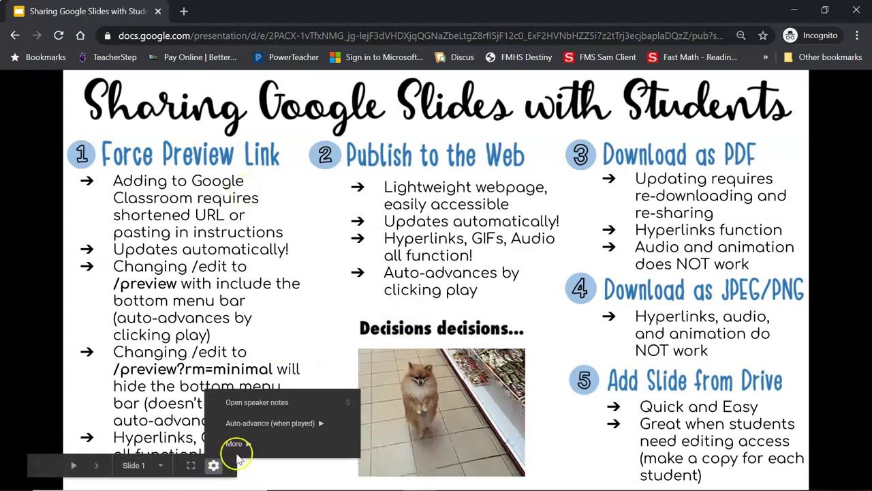
left_click(238, 448)
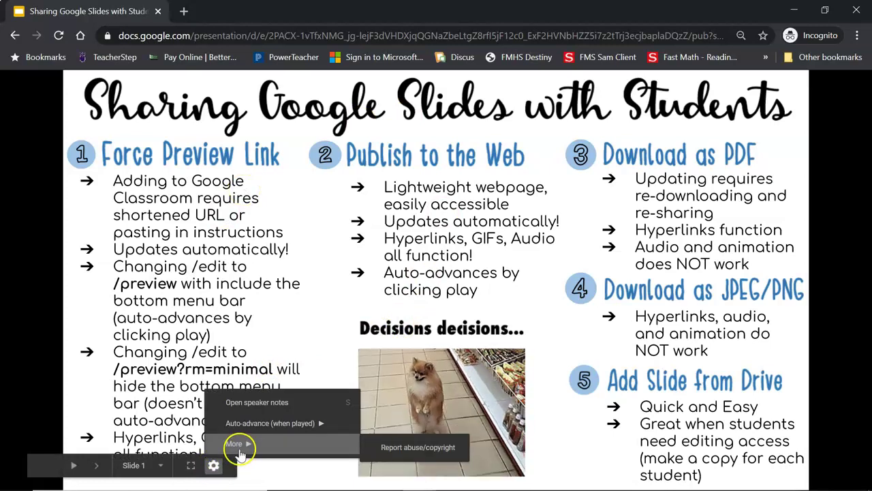
left_click(214, 467)
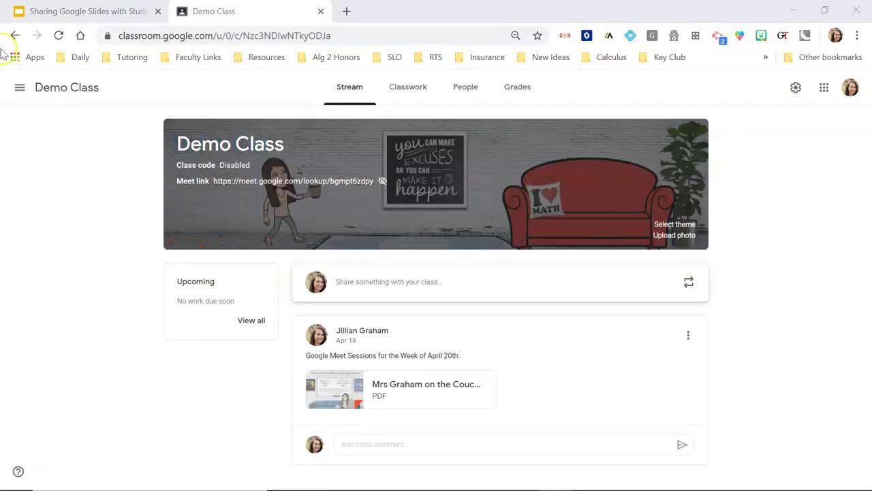
Create a new Material from Demo Class's Classwork page and show its attachment options.
left_click(402, 87)
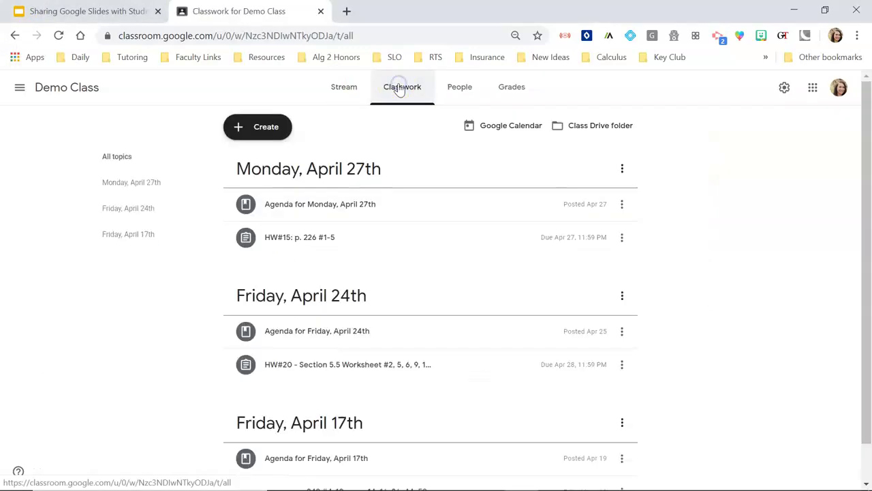
left_click(255, 130)
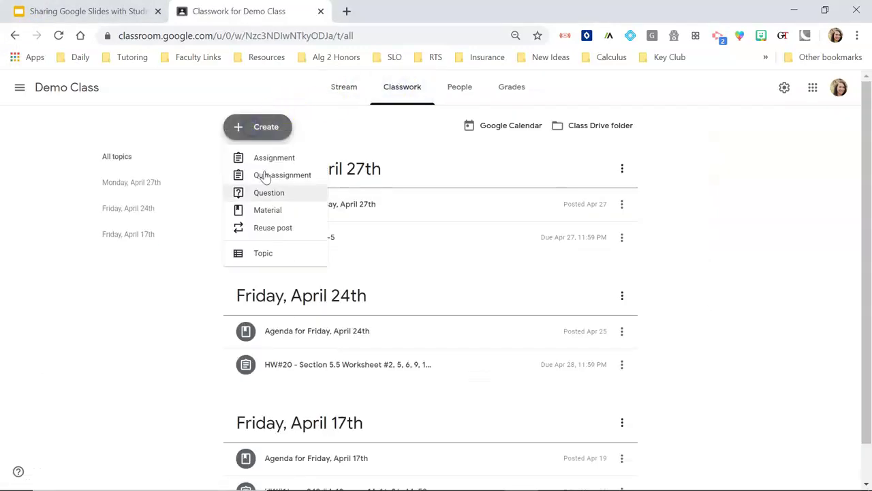
left_click(274, 213)
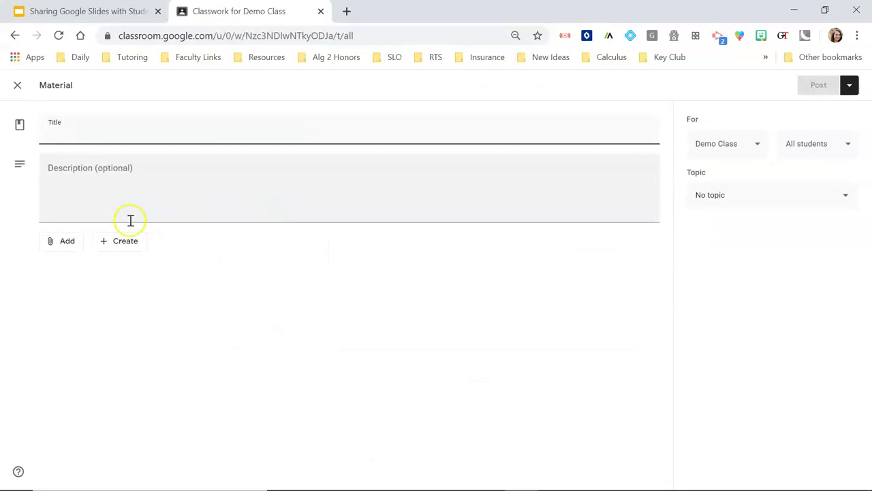
left_click(64, 245)
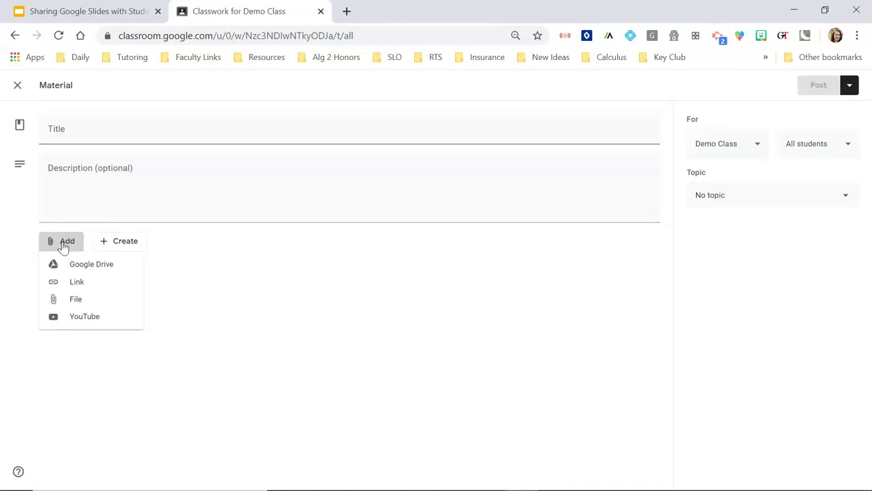
Attach the pasted bit.ly/3c3xmqP link to the Material, then open the attachment to test it.
left_click(76, 284)
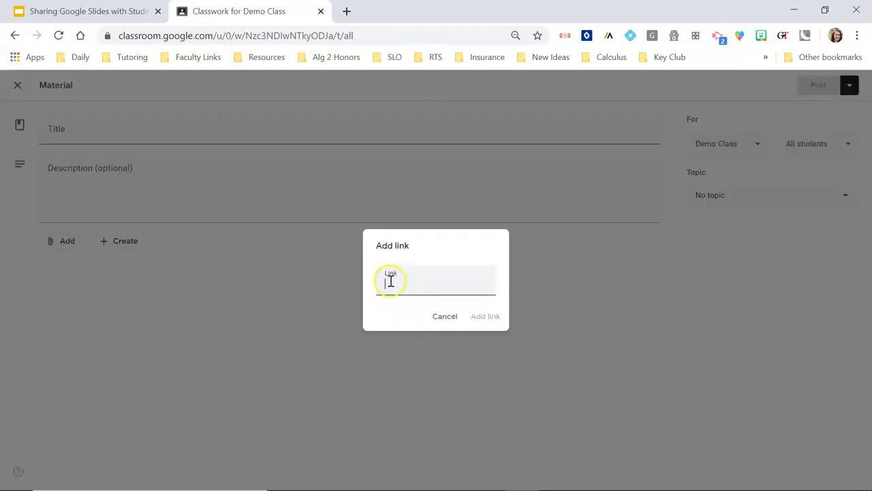
left_click(392, 283)
type("https://bit.ly/3c3xmqP")
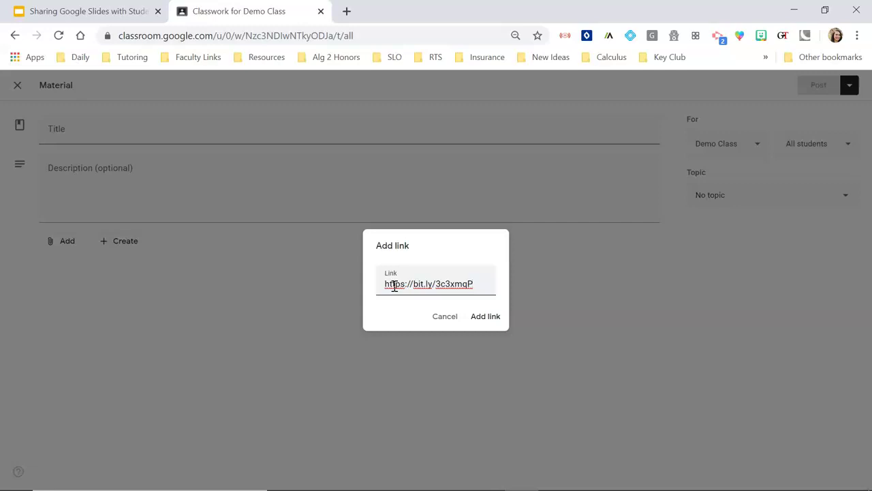
left_click(489, 316)
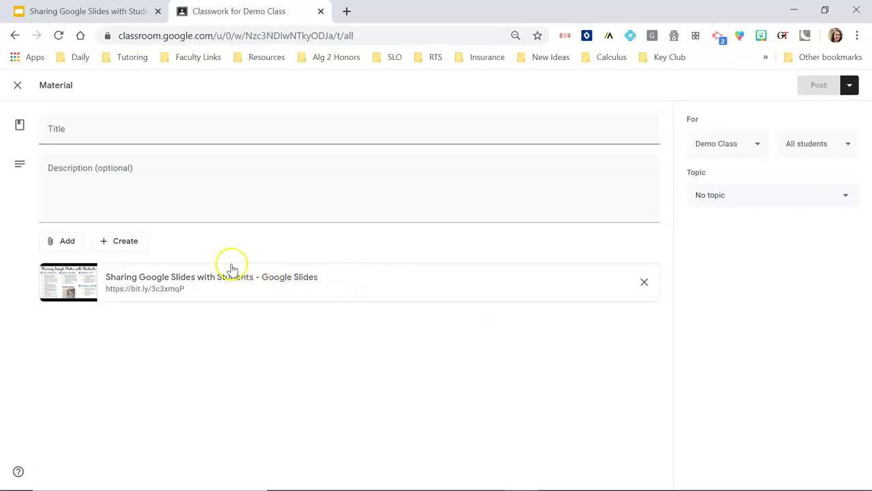
left_click(182, 282)
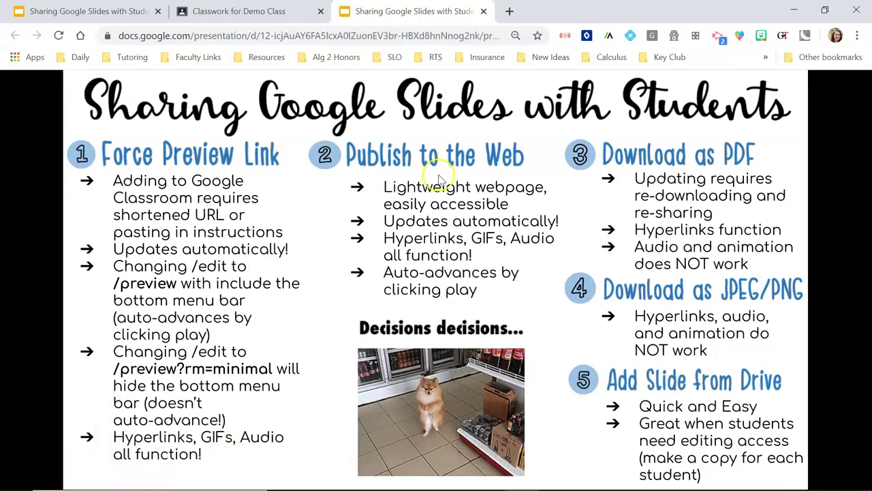
Close the test tab and click into the Material's Description field.
left_click(483, 11)
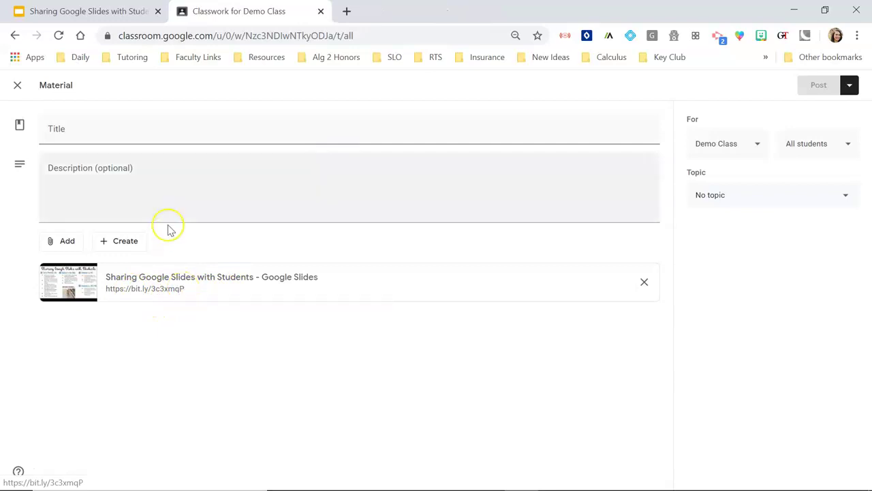
left_click(161, 167)
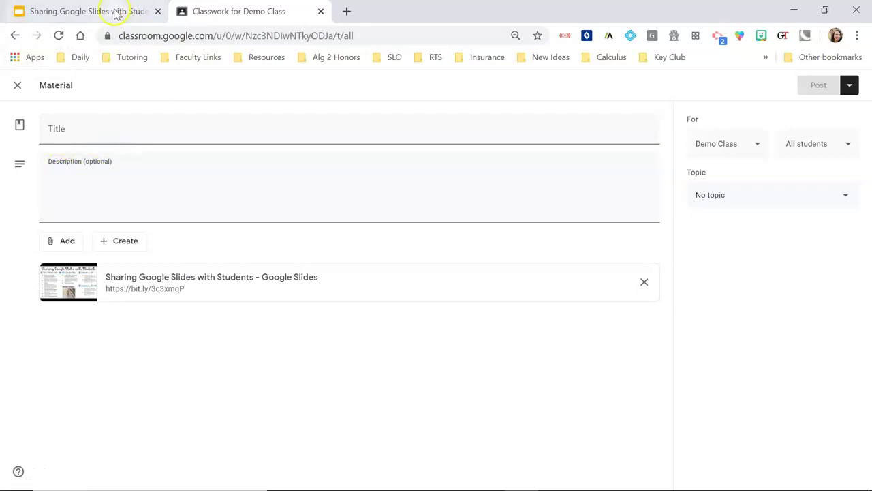
Paste the deck's share link into the description, changing edit?usp=sharing to preview?rm=minimal.
left_click(114, 11)
left_click(539, 237)
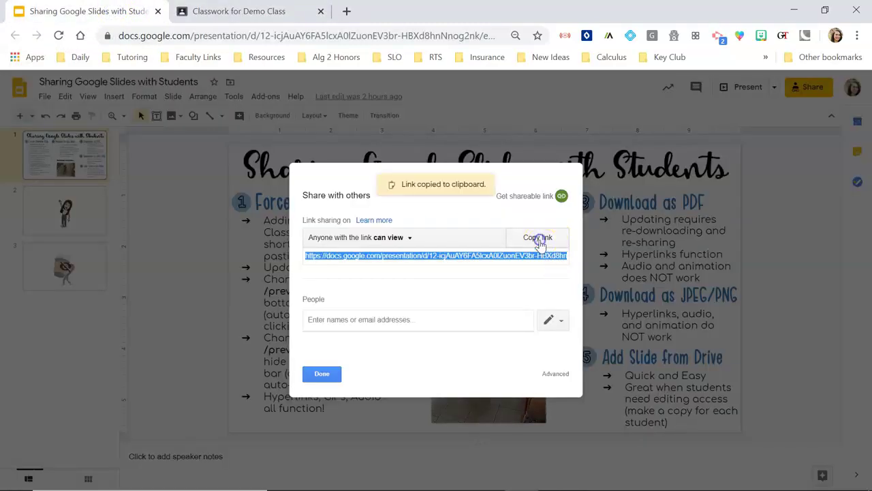
left_click(234, 11)
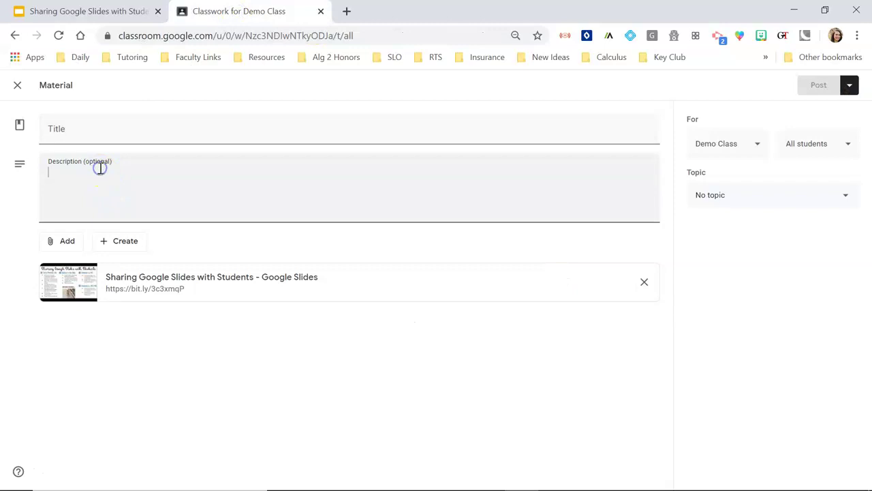
key("ctrl+v")
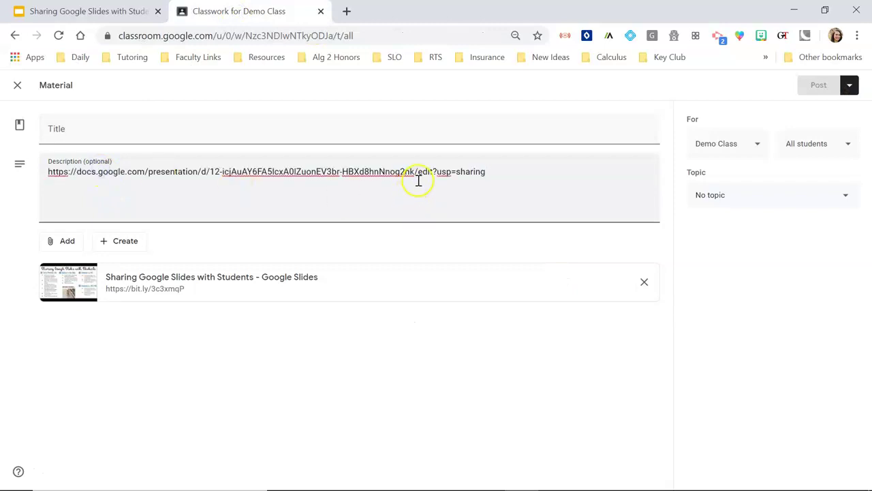
left_click_drag(418, 171, 562, 173)
type("preview")
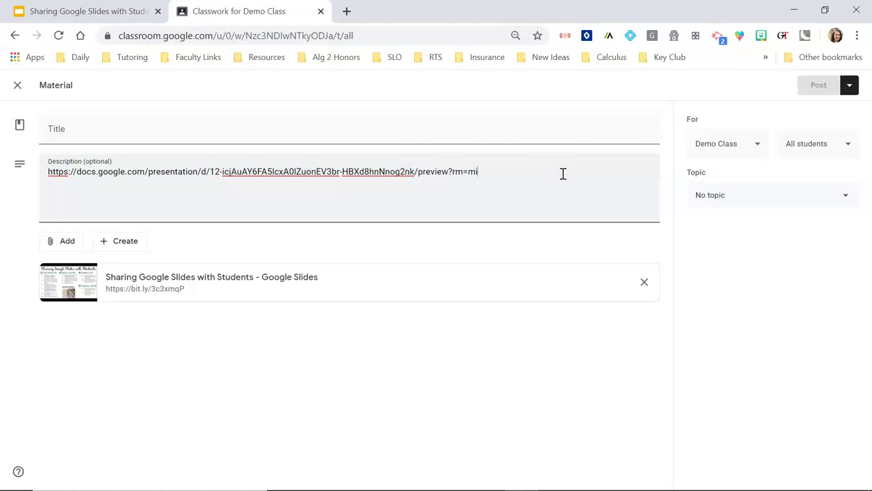
Title the material 'test', post it, and expand the posted material.
left_click(483, 128)
type("test")
left_click(812, 88)
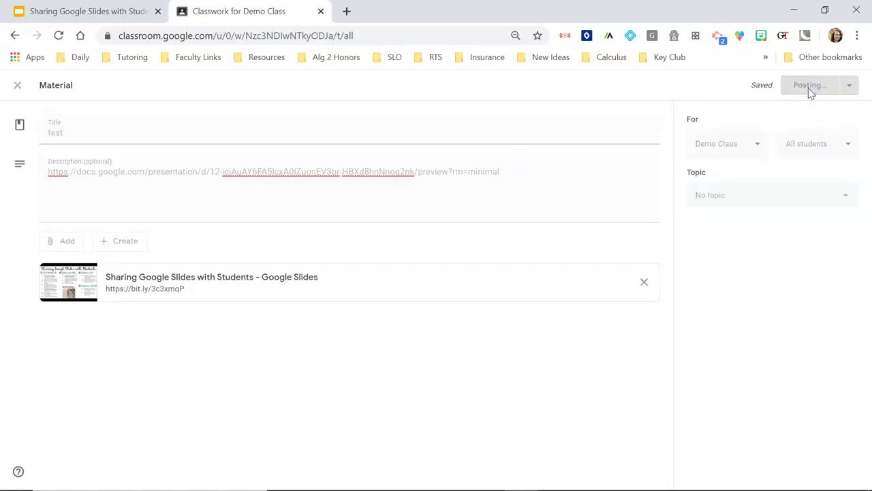
left_click(329, 164)
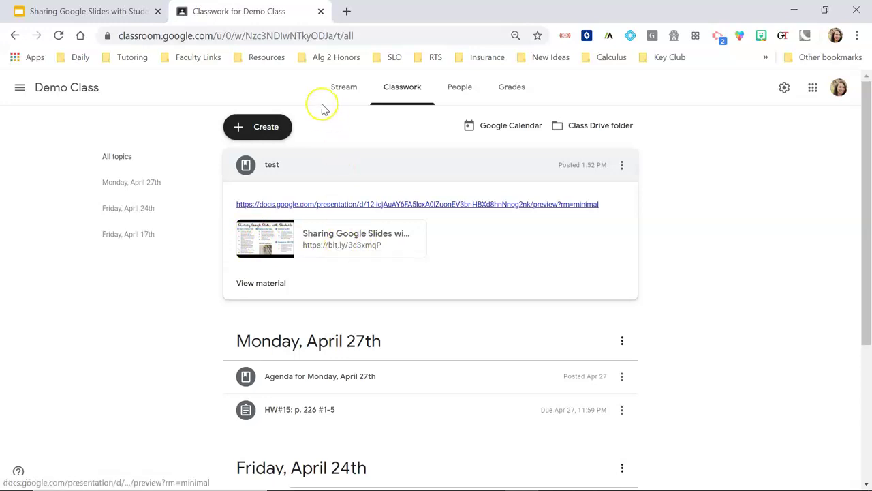
Start another new Material post in Demo Class.
left_click(253, 128)
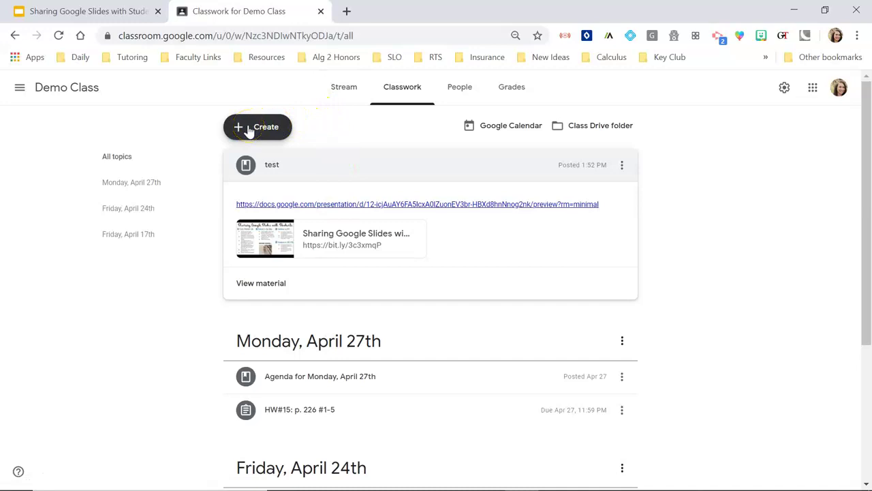
left_click(248, 129)
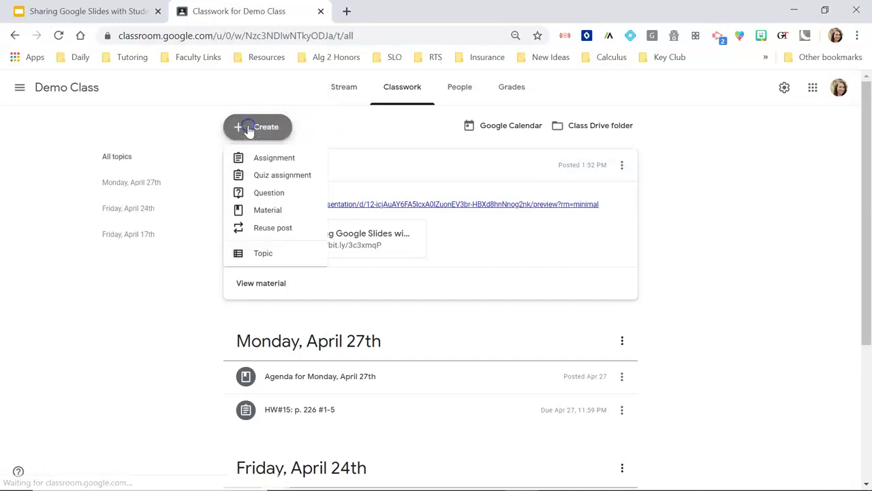
left_click(266, 212)
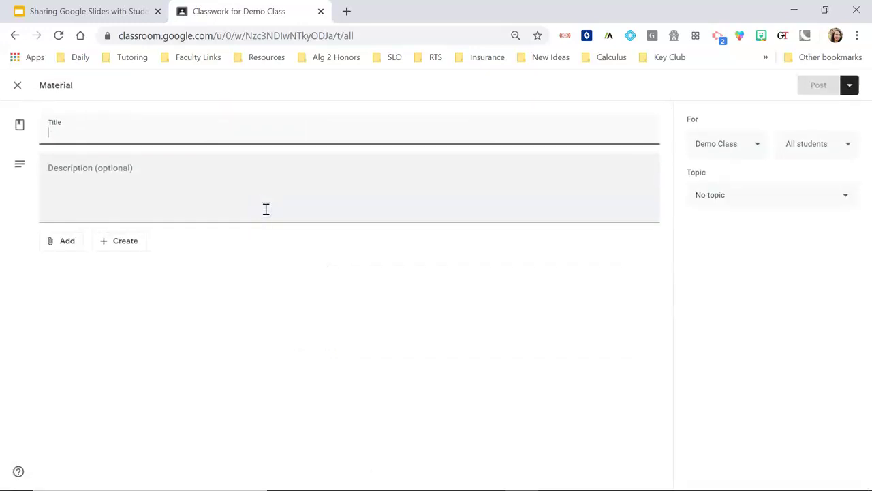
Copy the deck's link from File > Publish to the web in Slides.
left_click(61, 12)
left_click(332, 373)
left_click(44, 96)
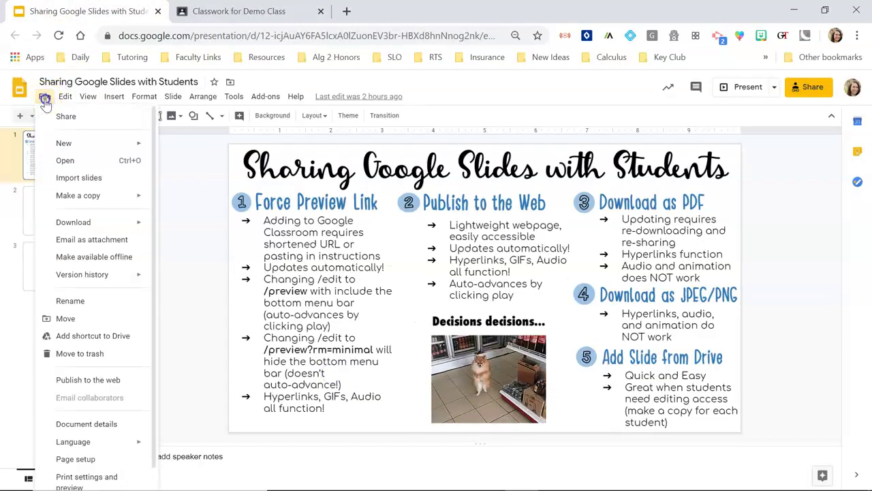
left_click(92, 383)
left_click(390, 292)
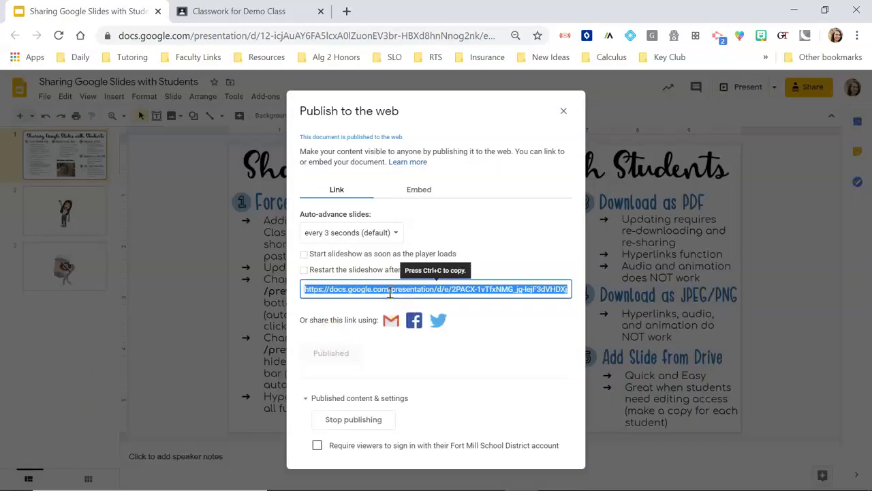
key("ctrl+c")
Title the new Classroom material 'test 2'.
left_click(272, 11)
left_click(95, 127)
type("test")
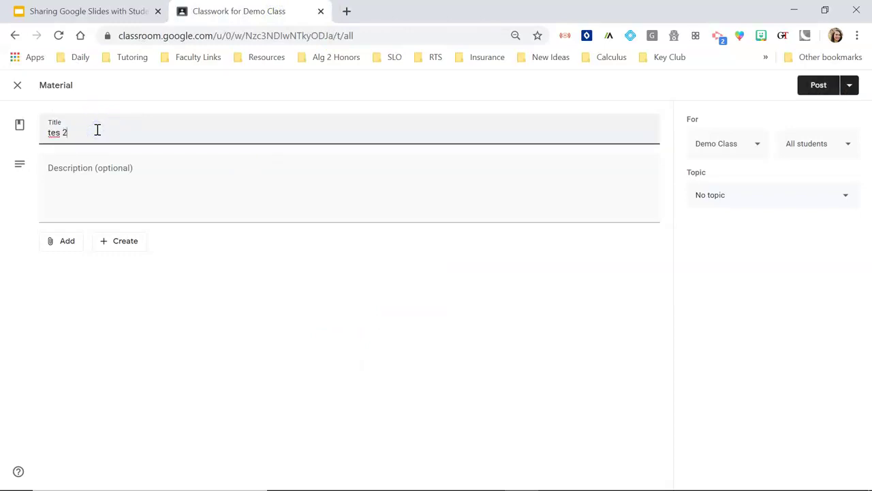
type(" 2")
left_click(68, 136)
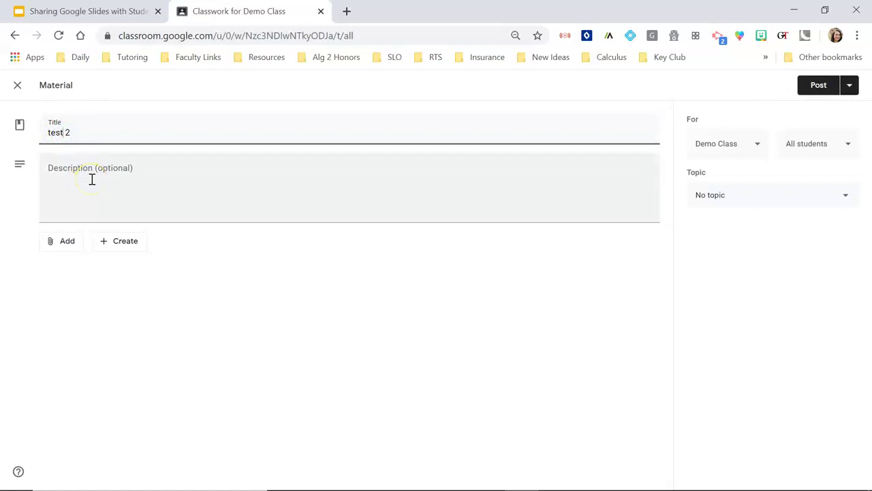
Attach the pasted published-to-web link, post 'test 2', then check the link and close its tab.
left_click(71, 243)
left_click(77, 285)
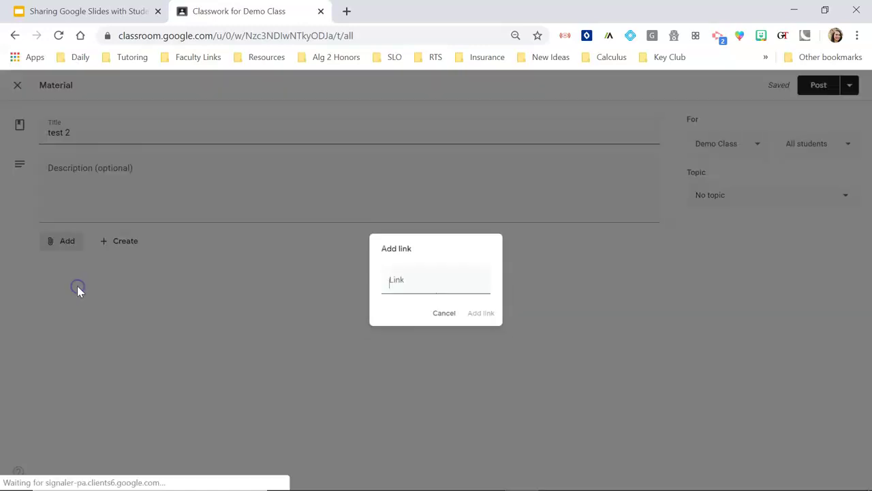
key("ctrl+v")
key("Return")
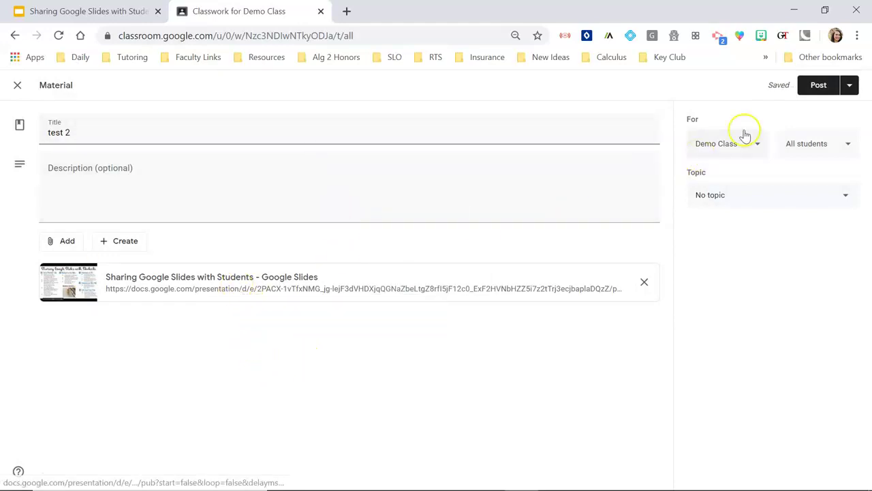
left_click(808, 87)
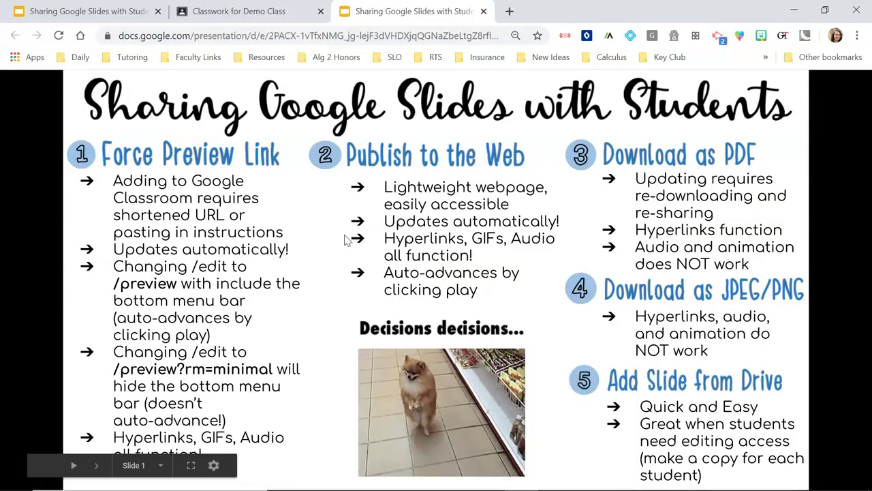
left_click(469, 89)
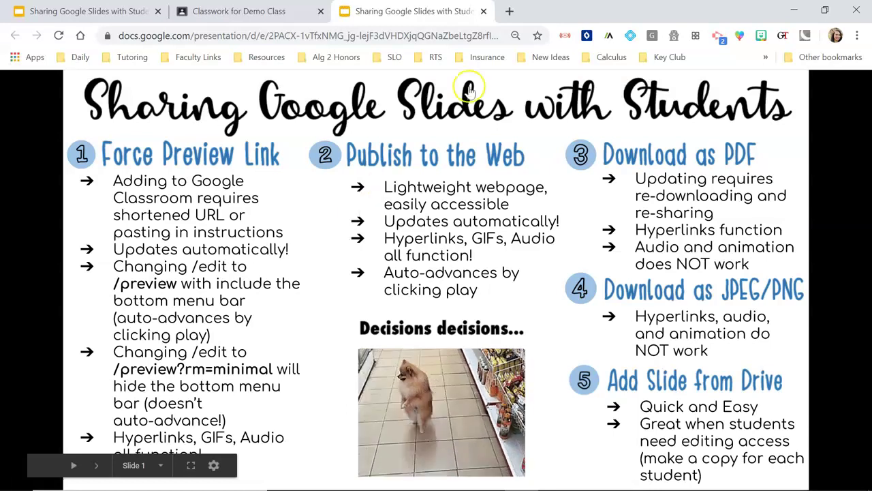
left_click(484, 11)
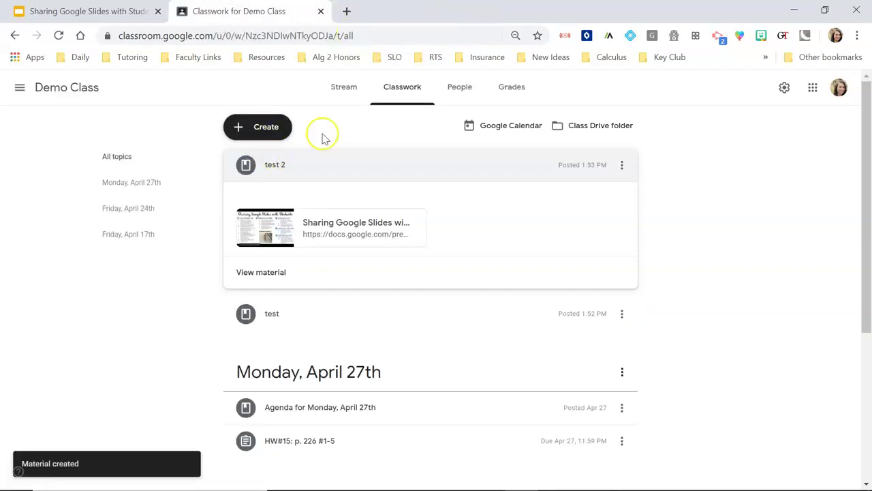
Create a new Classroom assignment and attach the Activity #1 - Logarithmic and Exponential Identities slides from Drive.
left_click(255, 126)
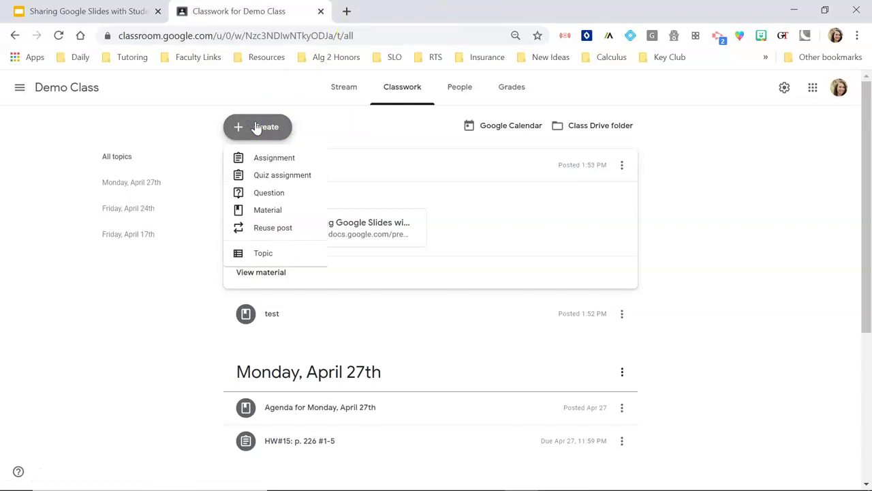
left_click(288, 127)
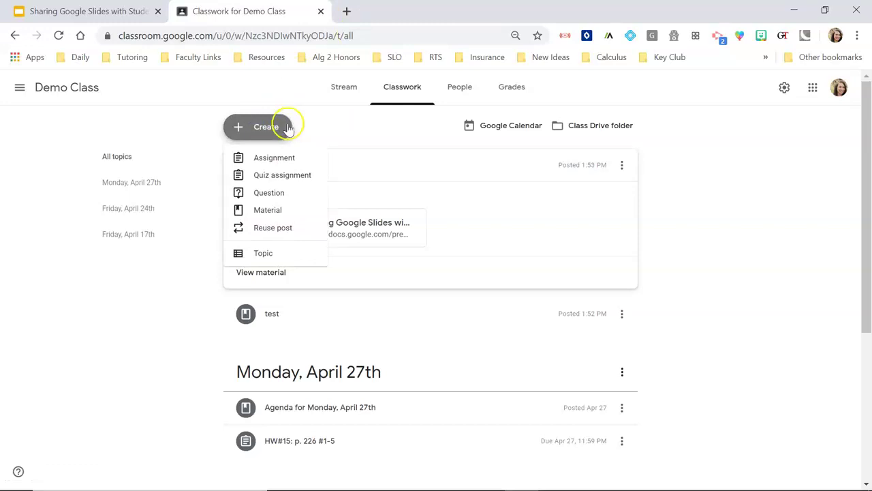
left_click(252, 160)
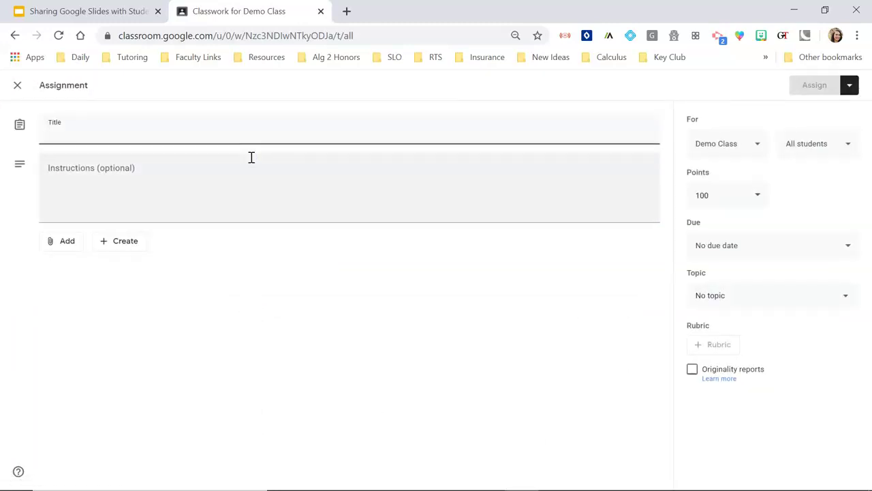
left_click(65, 243)
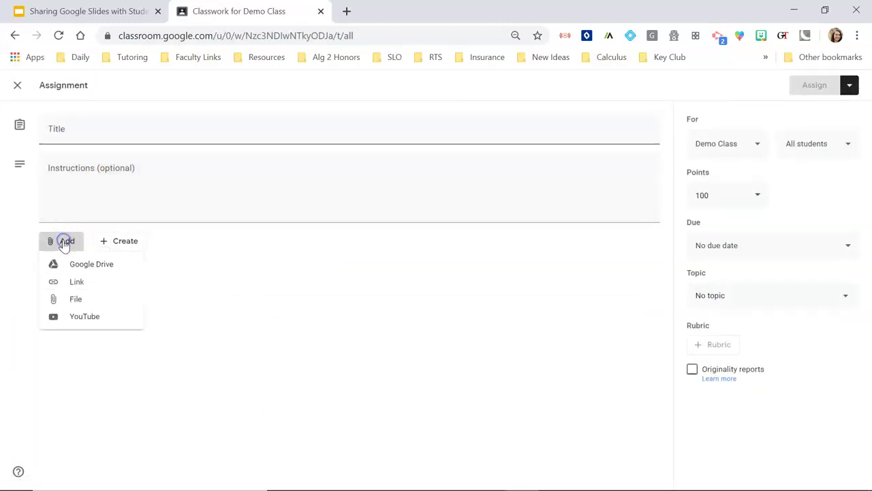
left_click(70, 268)
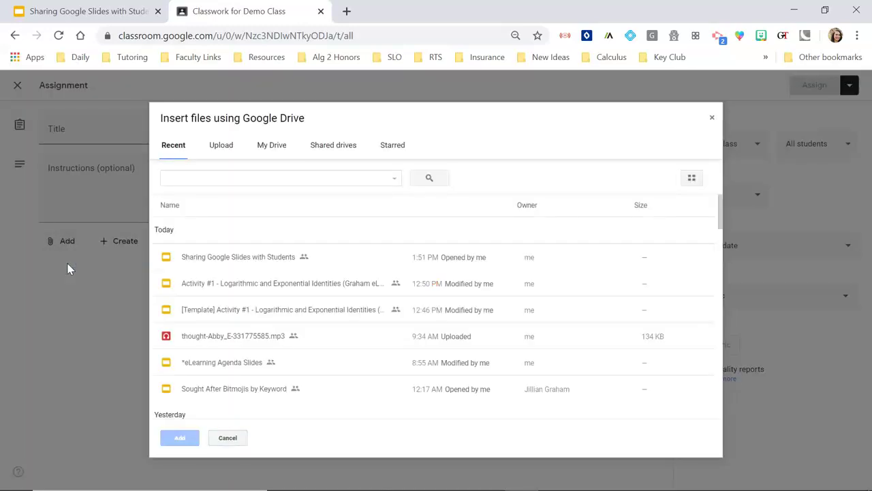
double_click(224, 286)
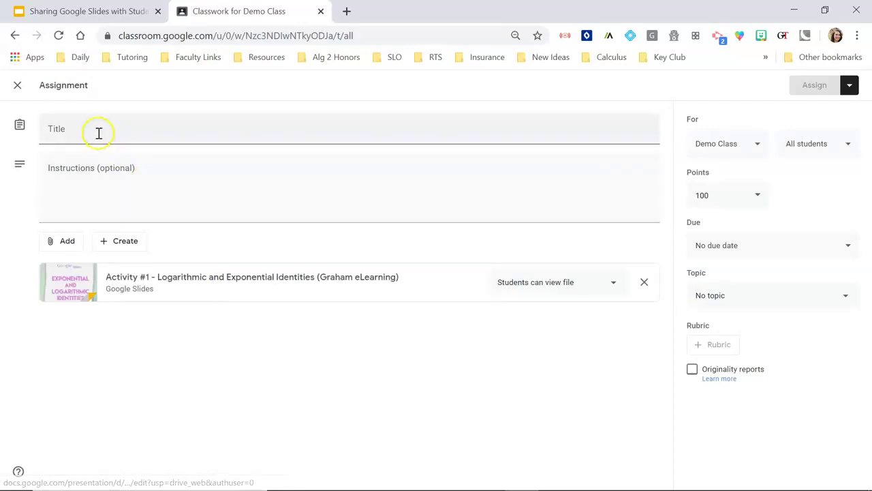
Title the assignment 'Activity', set the slides to 'Make a copy for each student', and assign it.
left_click(97, 130)
type("Activity")
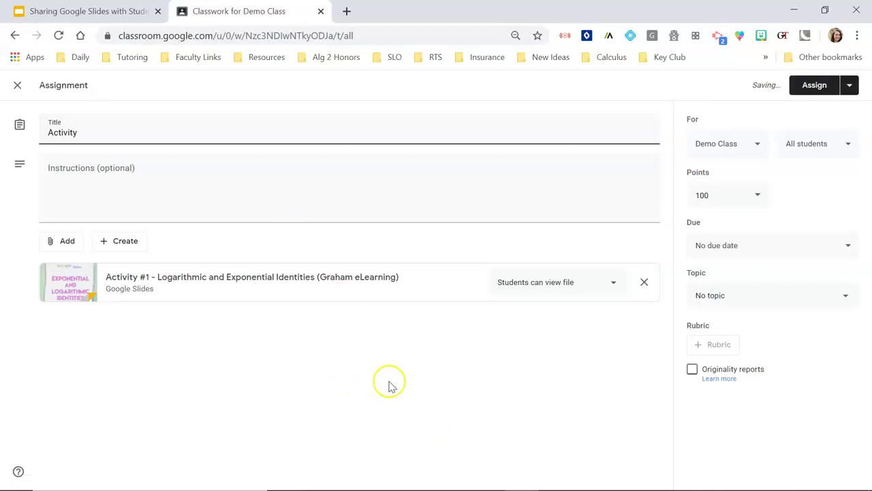
left_click(547, 281)
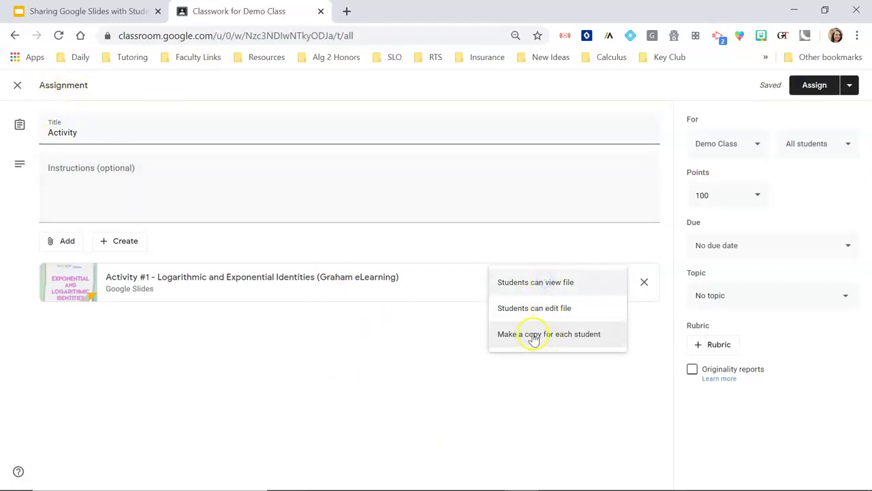
left_click(534, 335)
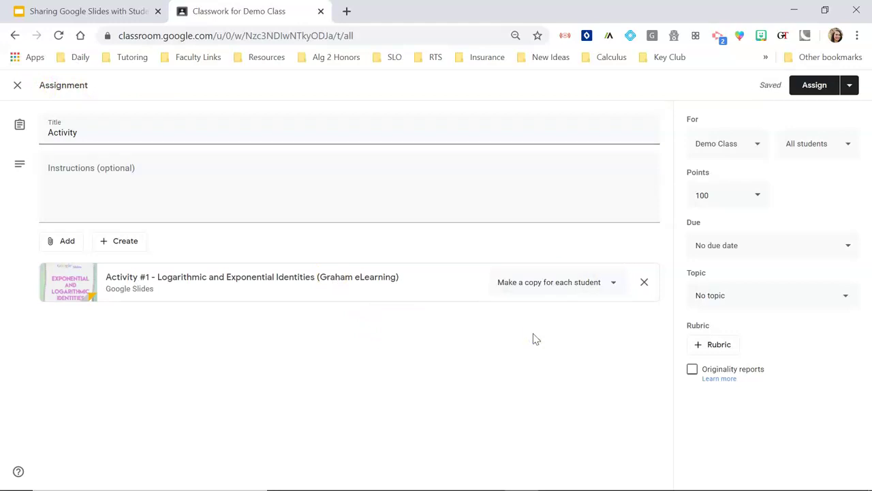
left_click(812, 85)
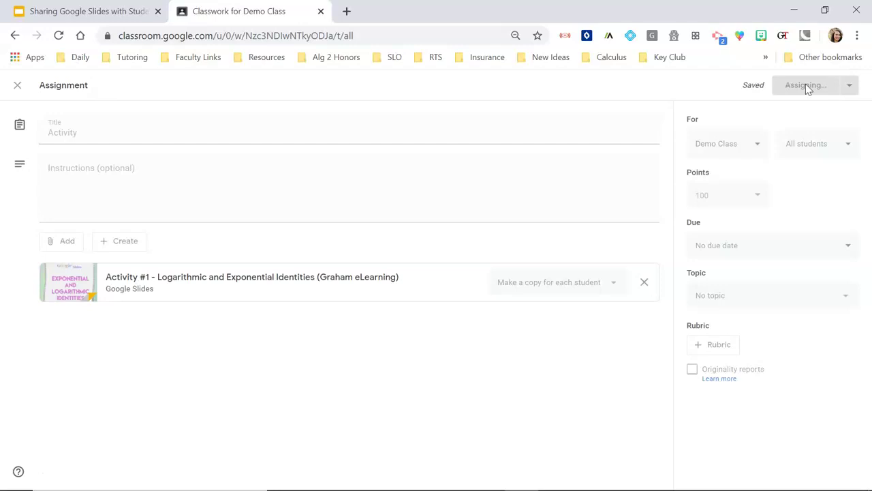
In the Activity slides, move the swiss-roll image to cell 1B and the campfire image to 2C.
left_click(275, 169)
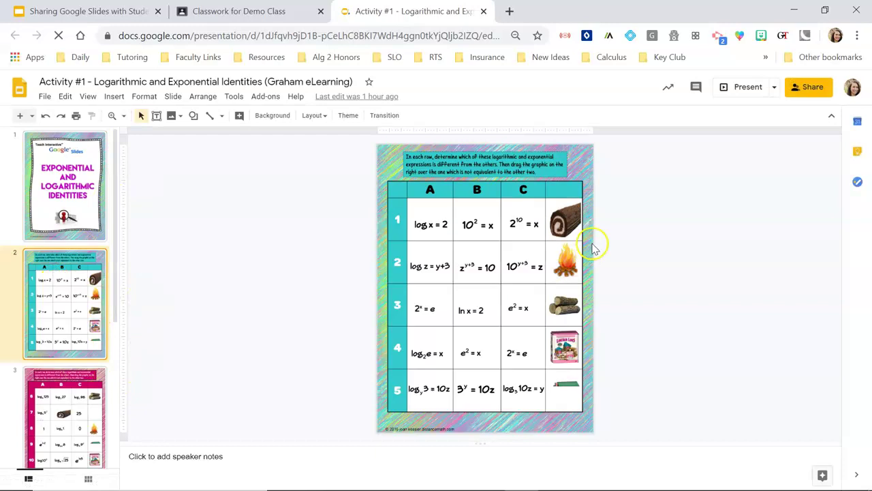
left_click_drag(570, 222, 487, 227)
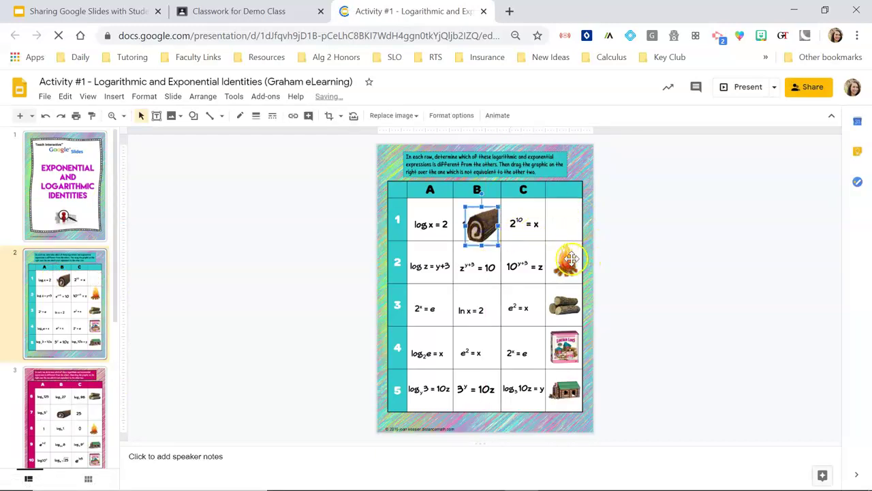
left_click_drag(566, 261, 523, 259)
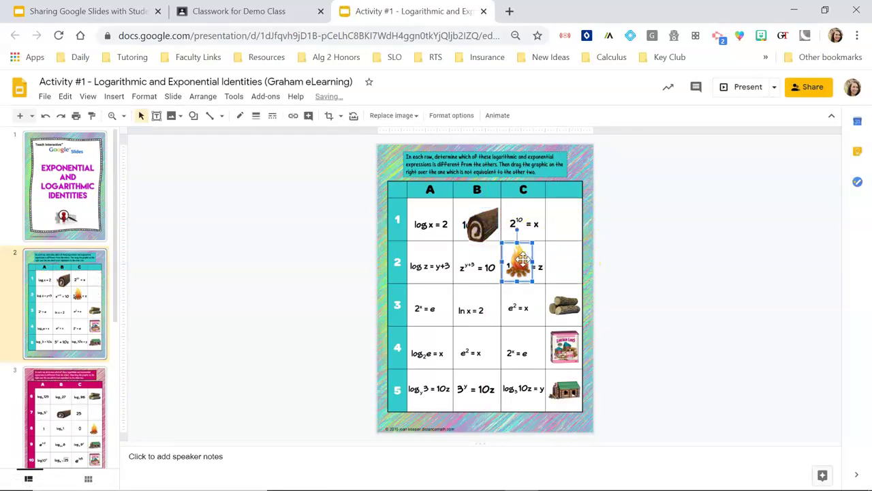